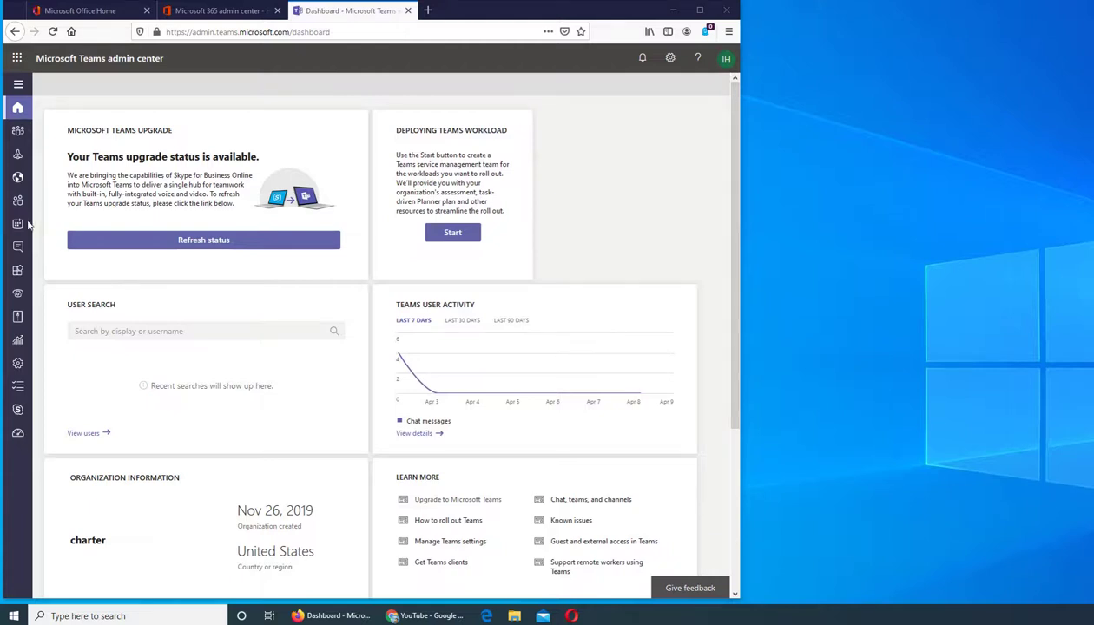
- Open the Meeting policies page from the Meetings section of the left navigation
mouse_move(17, 228)
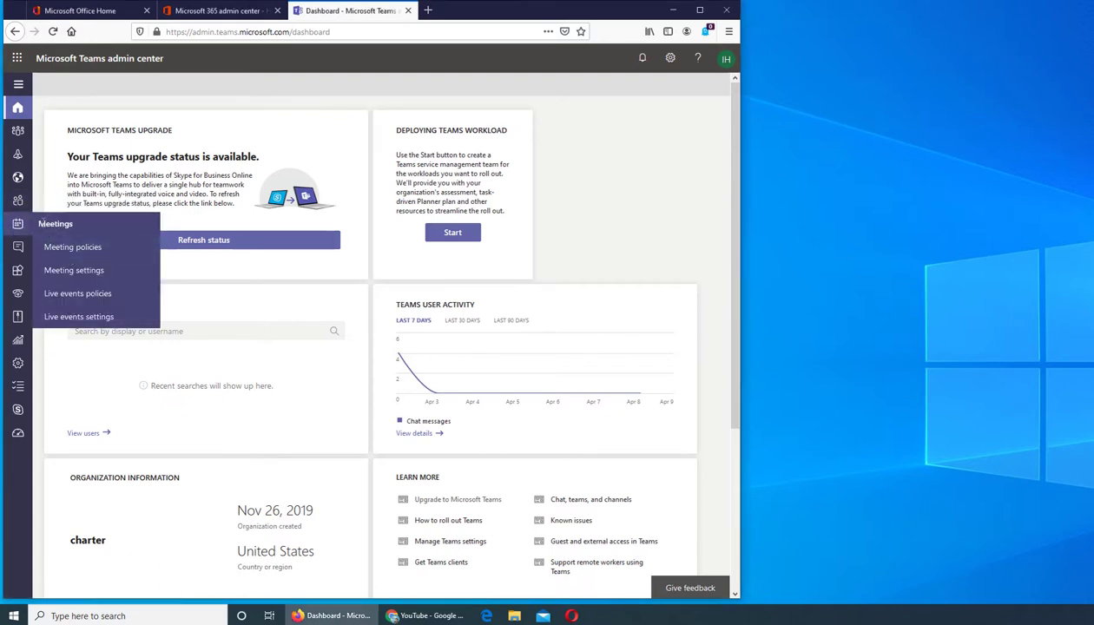
left_click(72, 248)
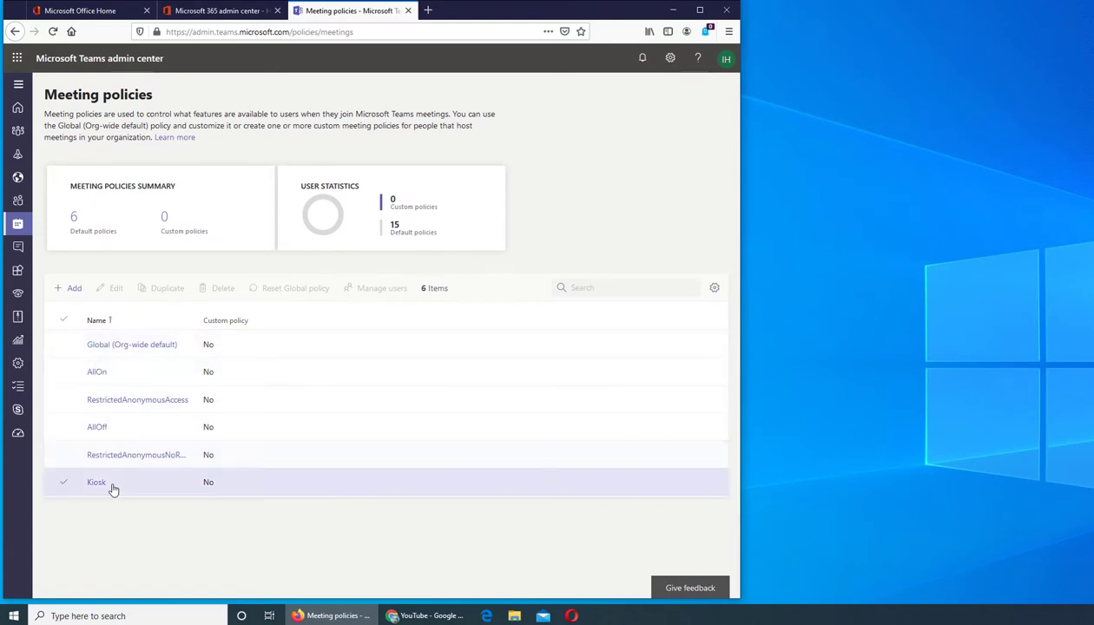
- Look through the Global (Org-wide default) policy's settings without saving, then return to the policies list
left_click(140, 345)
scroll(187, 299, "down", 1)
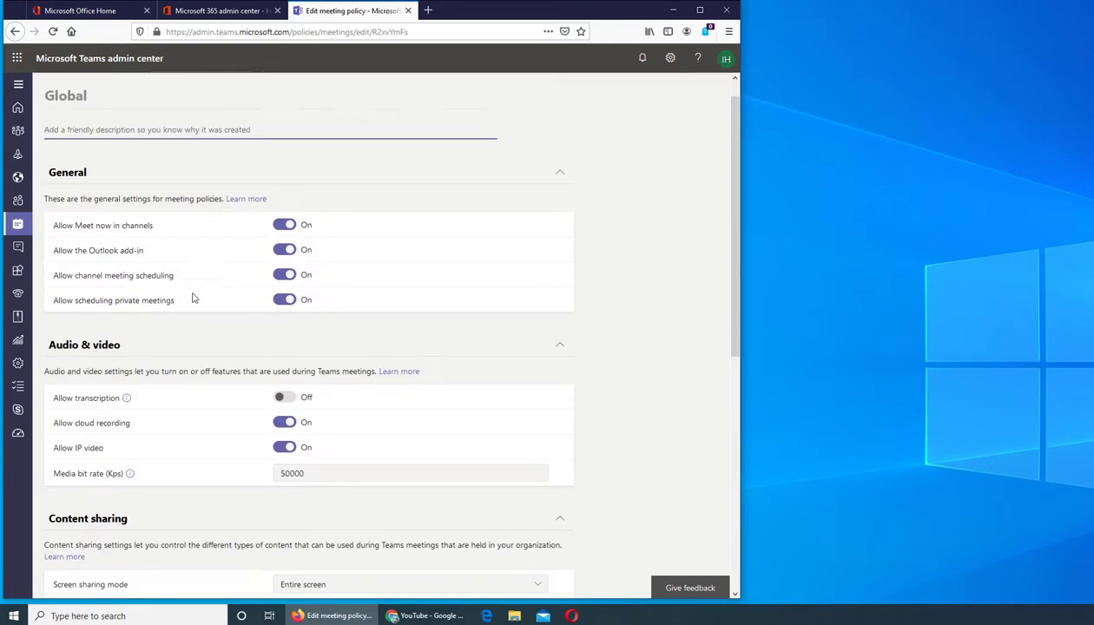
scroll(193, 298, "down", 5)
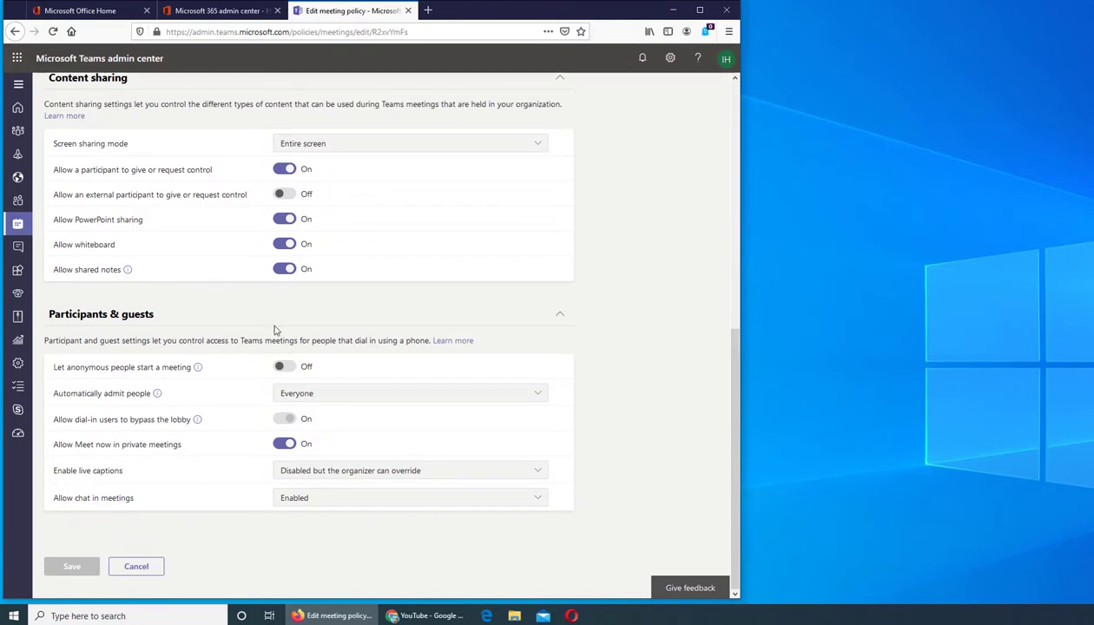
scroll(278, 333, "up", 5)
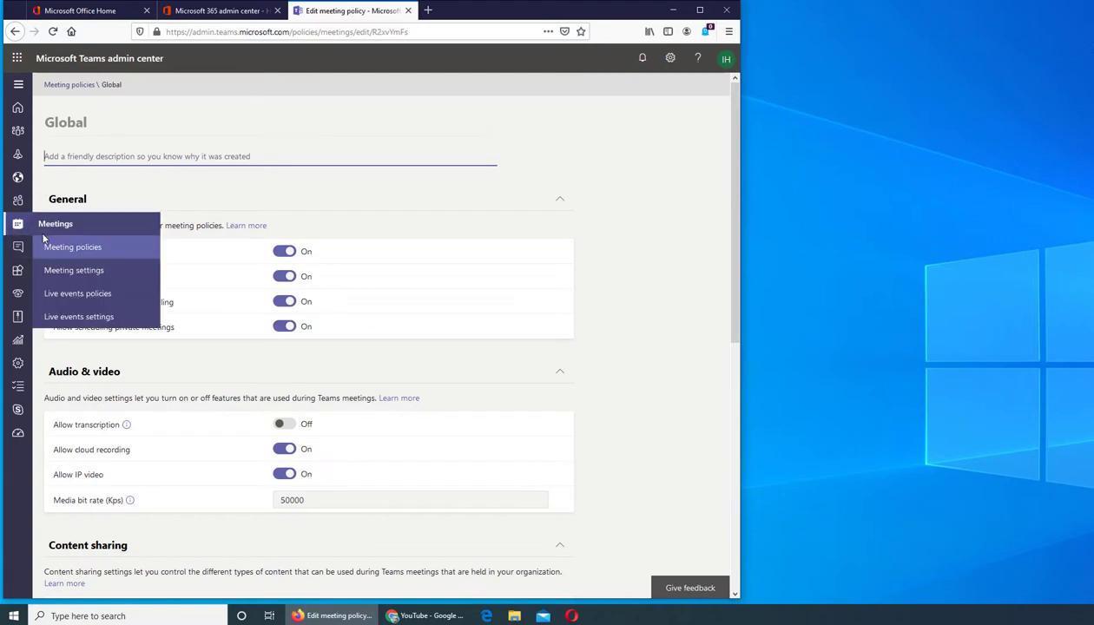
right_click(129, 129)
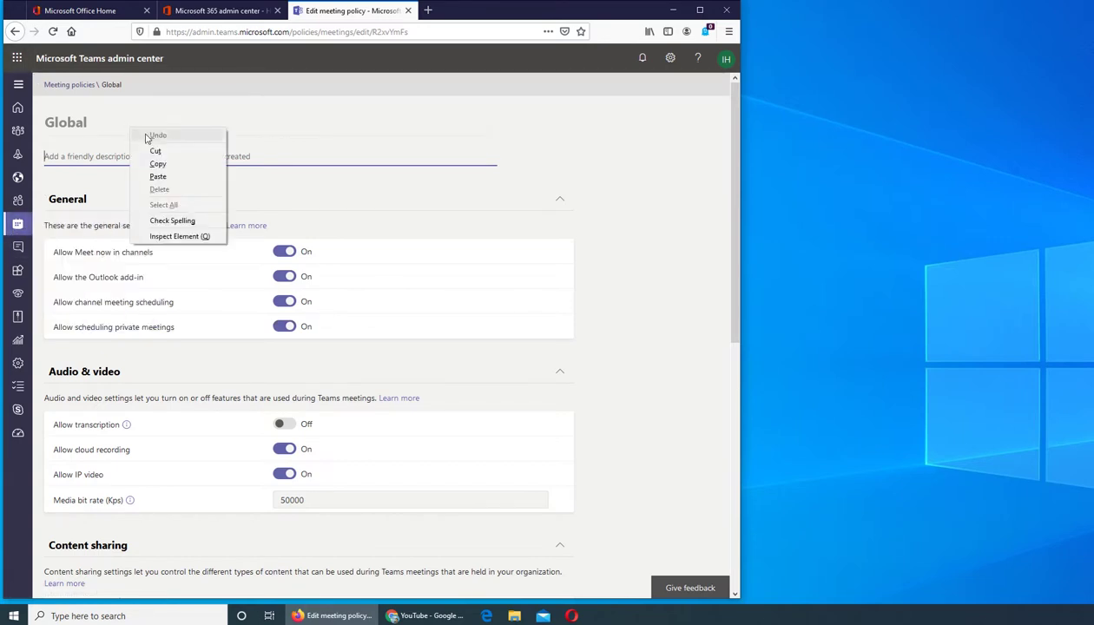
key("Escape")
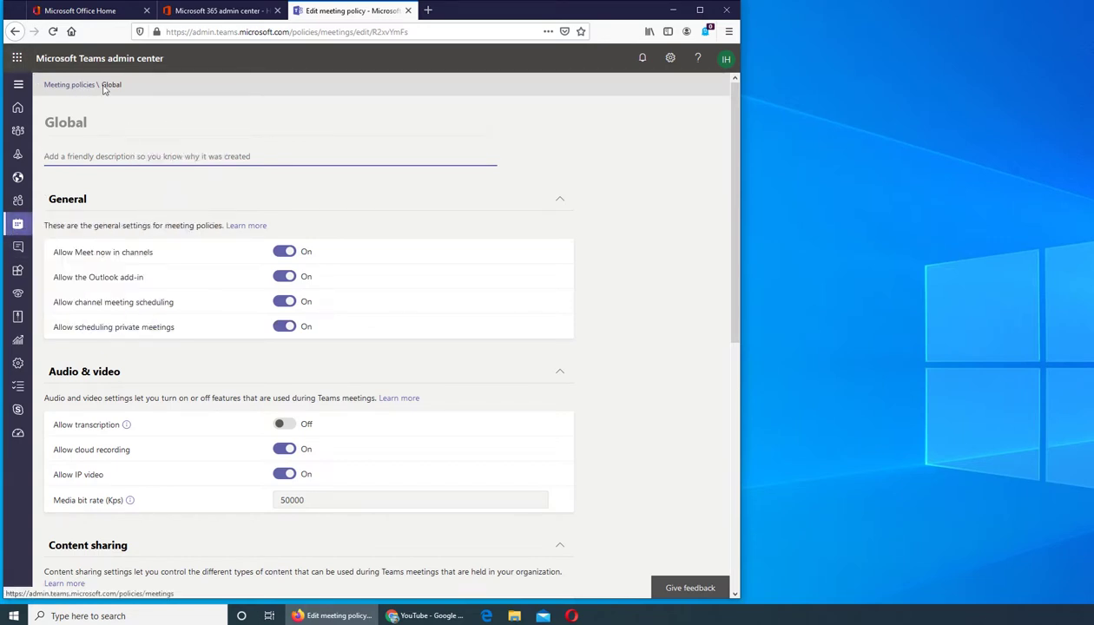
left_click(74, 86)
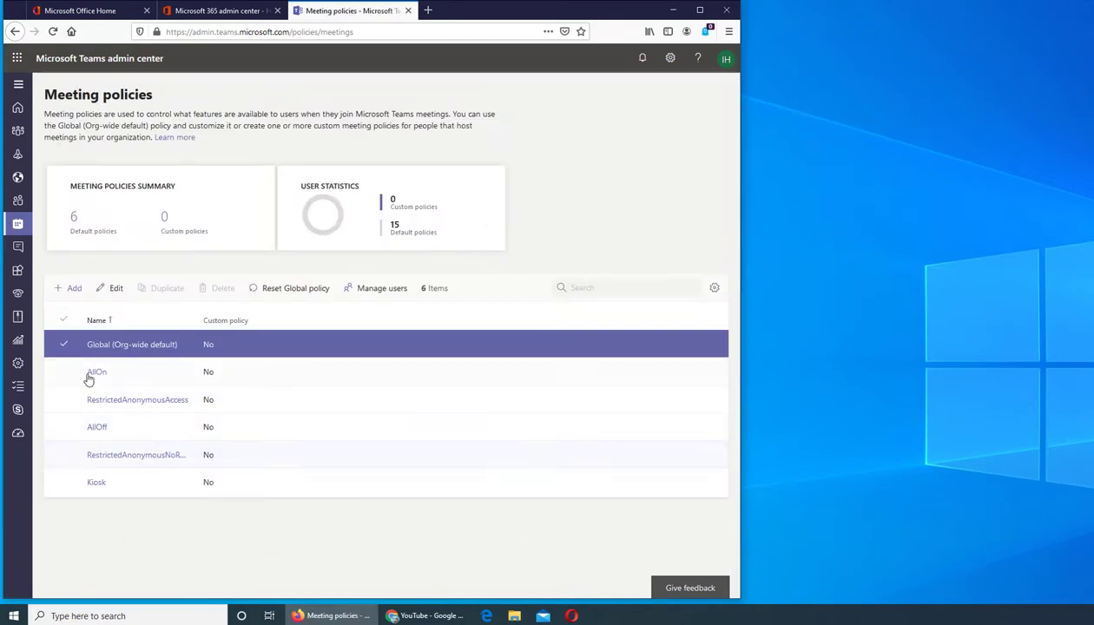
left_click(68, 347)
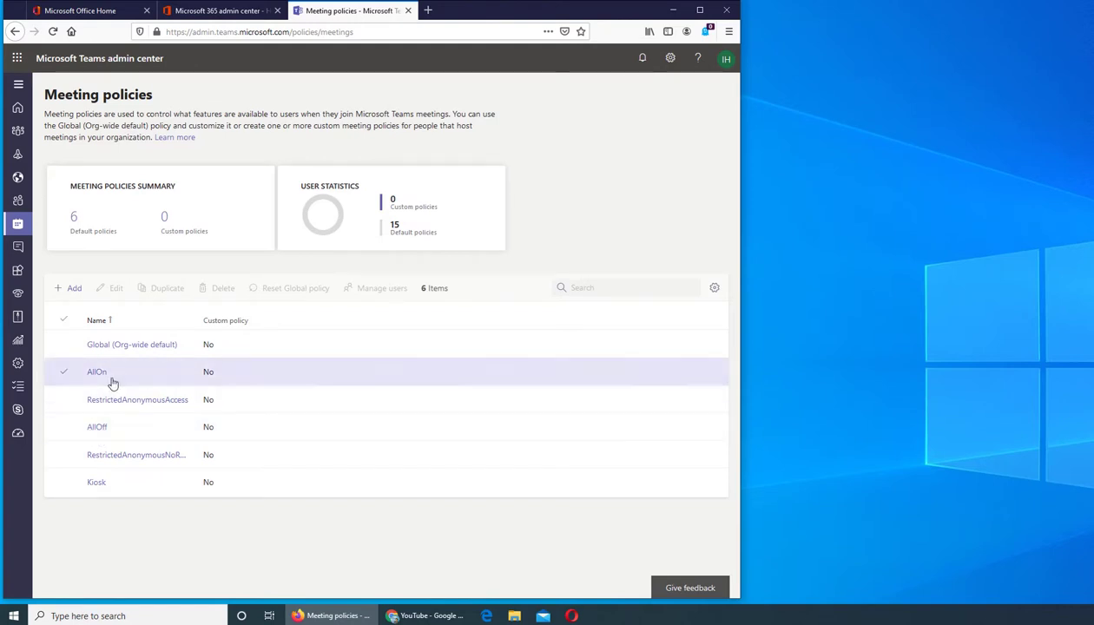
left_click(118, 346)
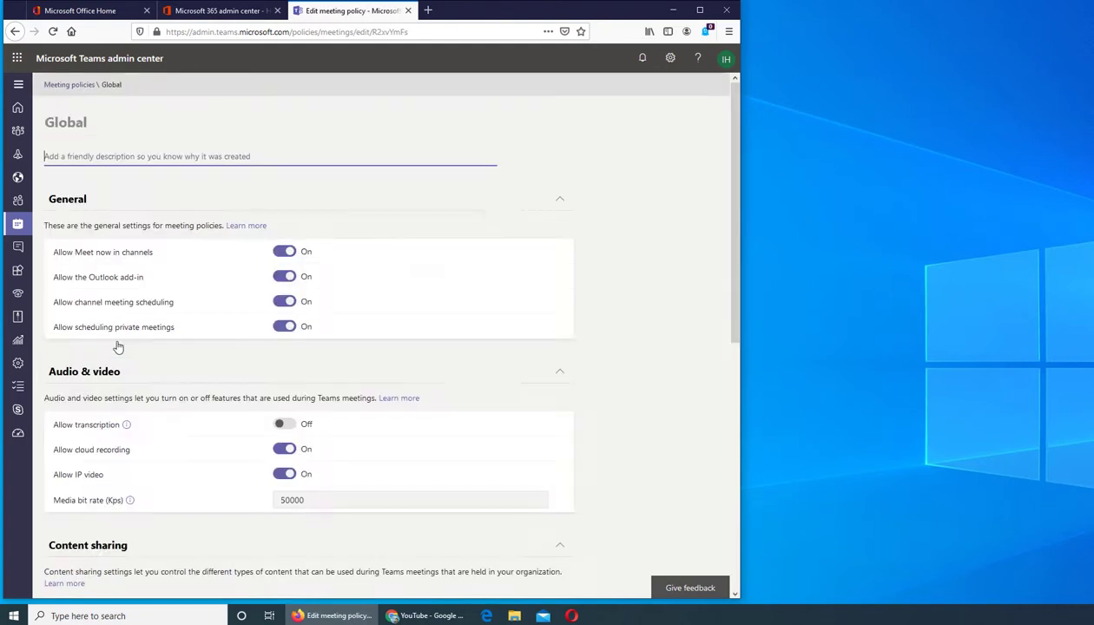
scroll(406, 347, "down", 3)
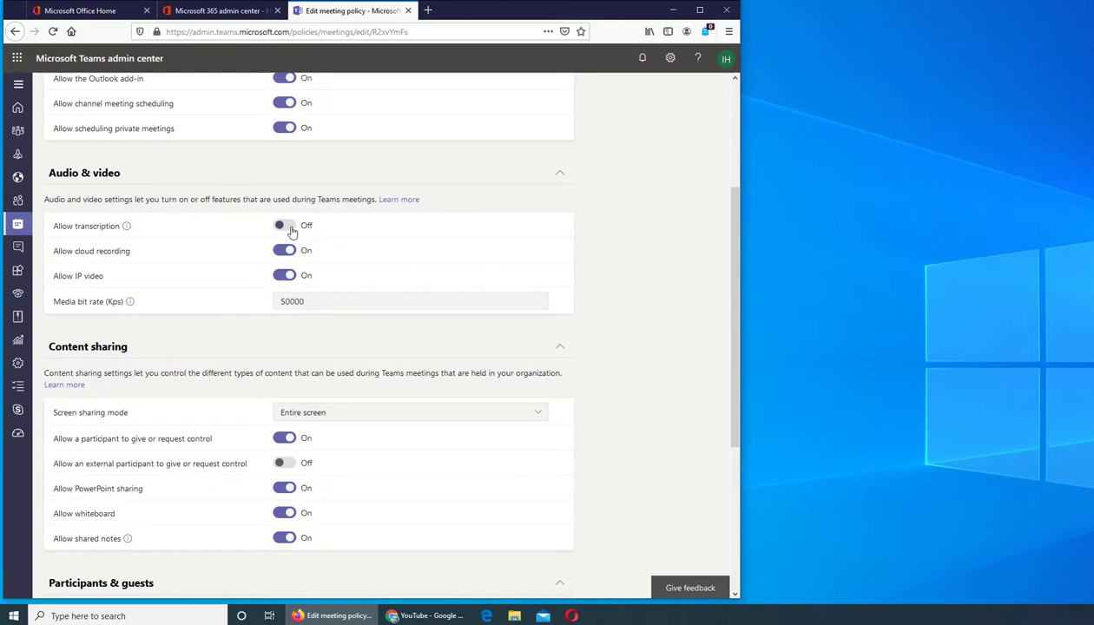
scroll(339, 260, "down", 3)
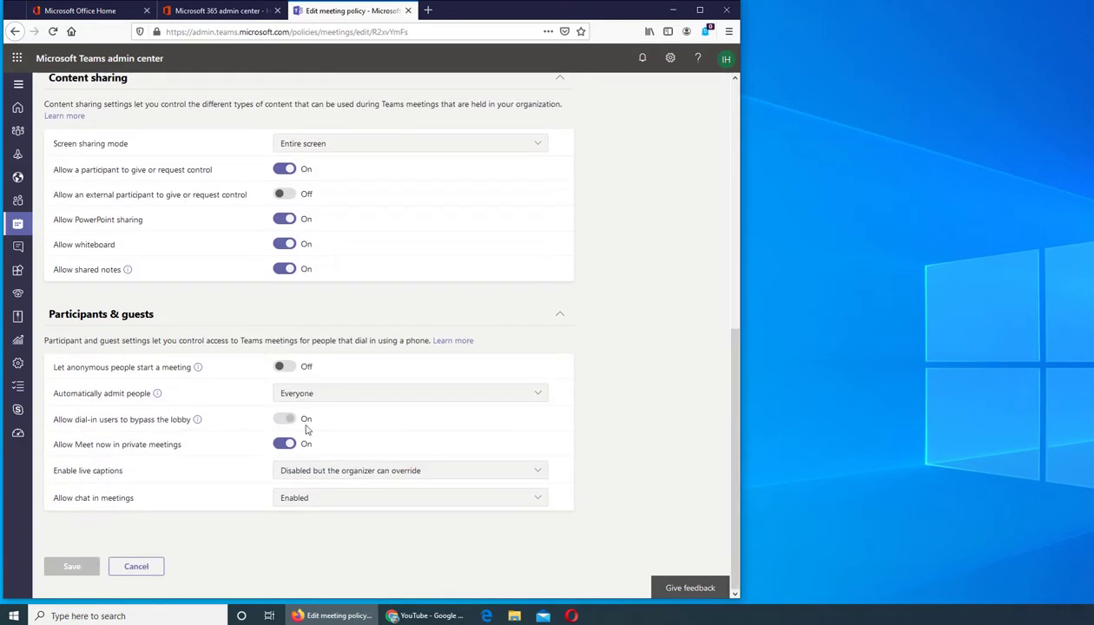
left_click(15, 32)
left_click(97, 374)
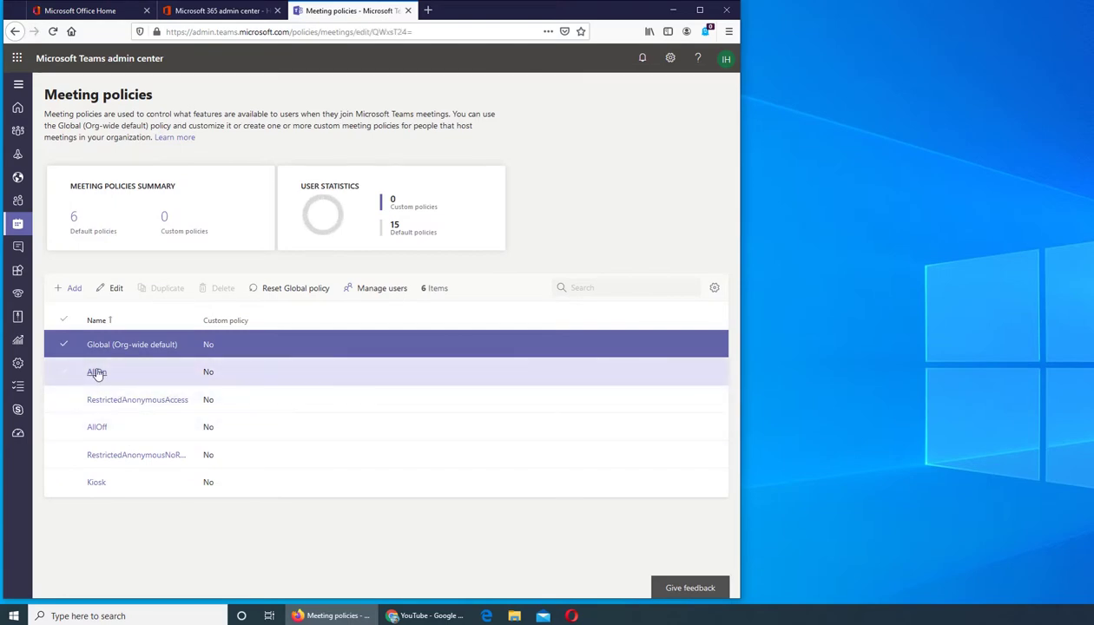
scroll(174, 347, "down", 1)
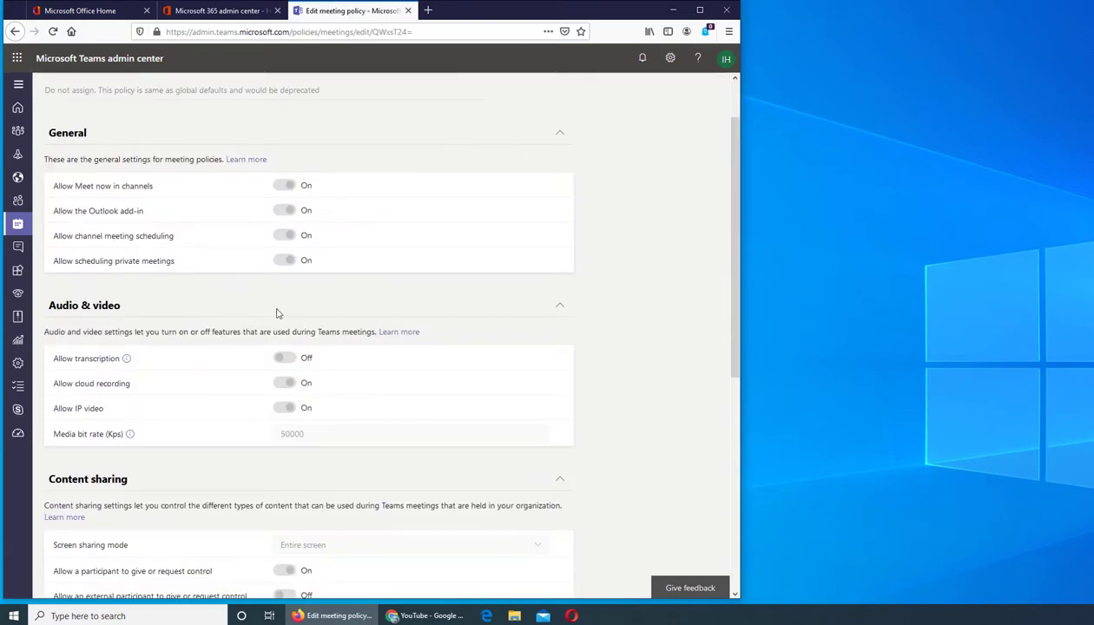
scroll(278, 321, "down", 4)
scroll(282, 337, "down", 1)
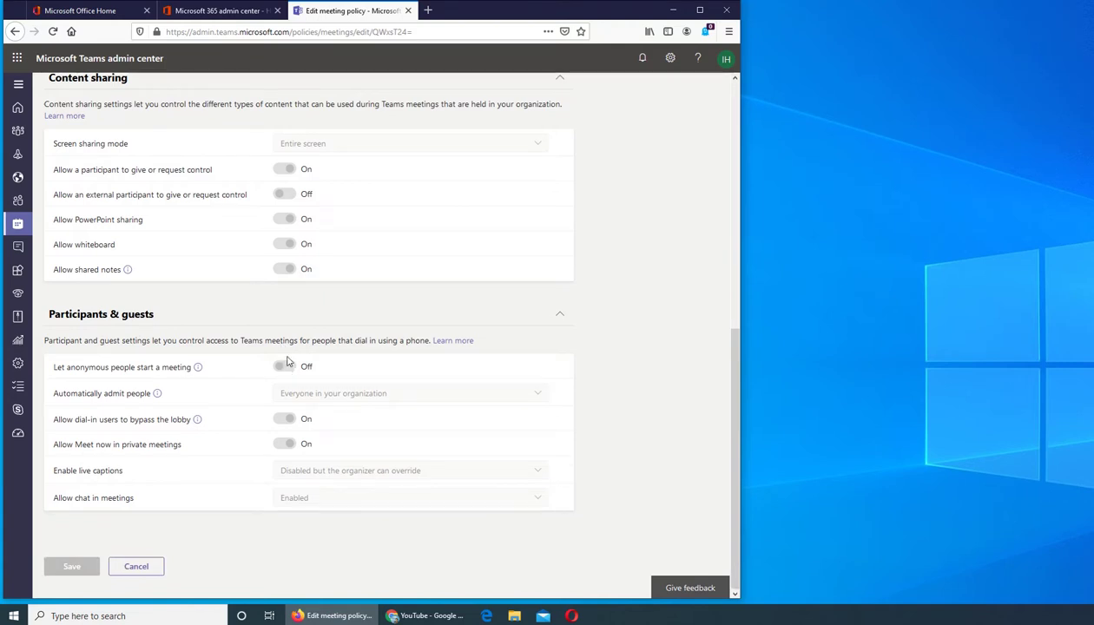
right_click(156, 113)
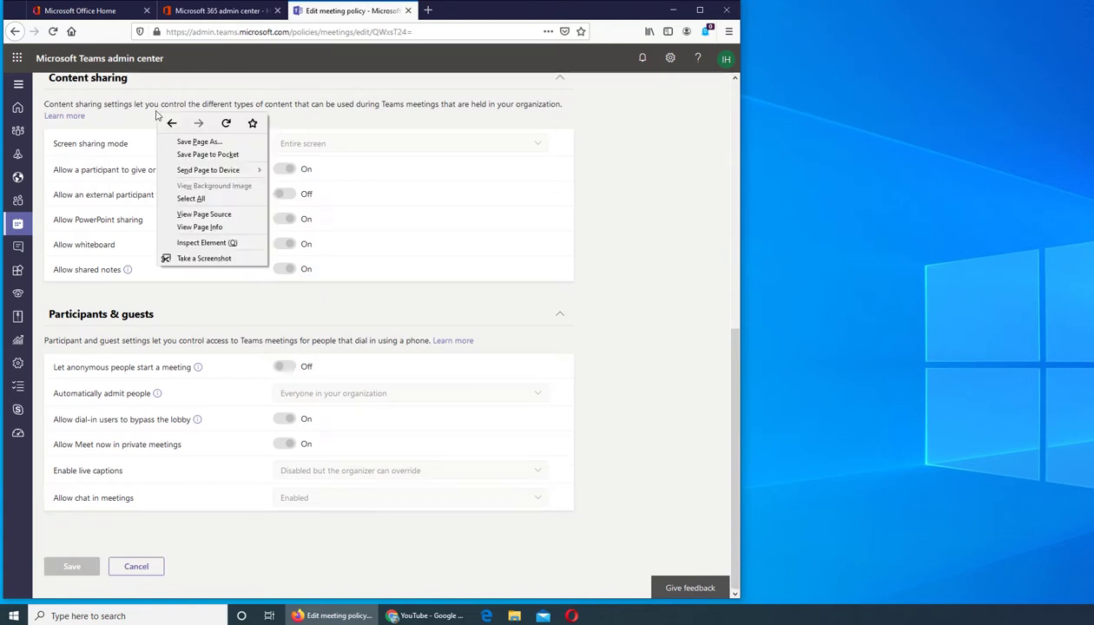
left_click(172, 122)
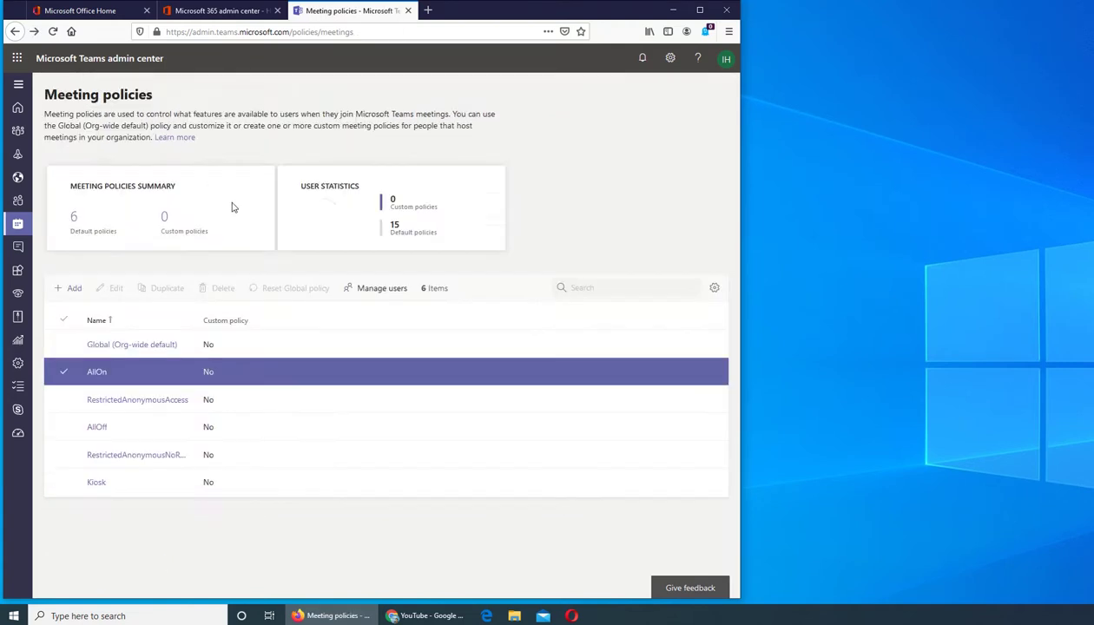
left_click(97, 426)
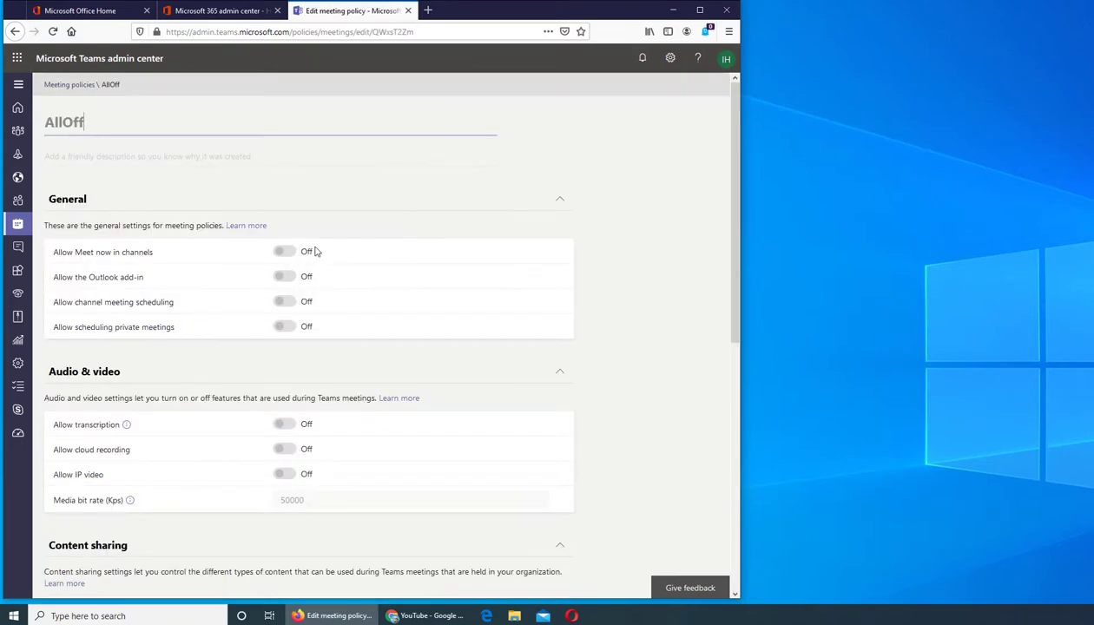
scroll(283, 349, "down", 5)
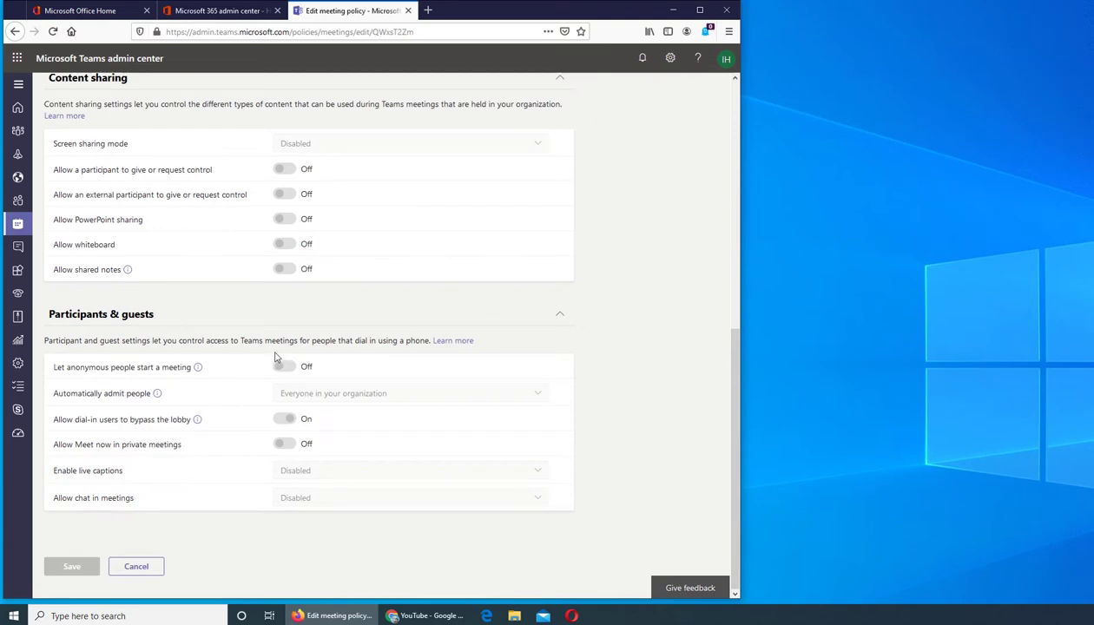
scroll(274, 356, "up", 5)
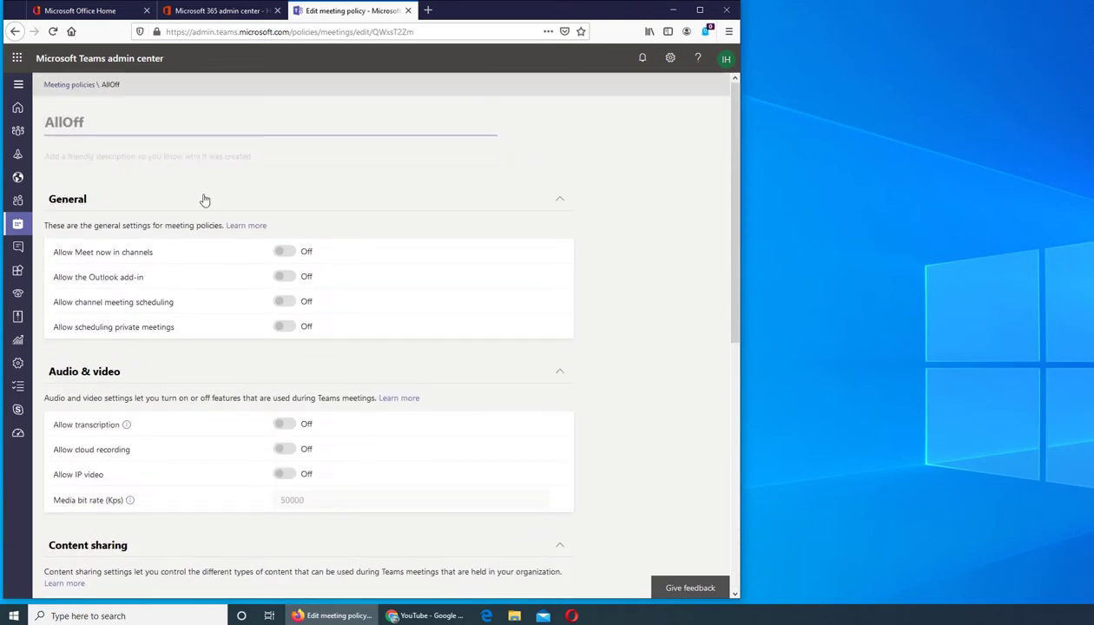
right_click(202, 199)
left_click(219, 205)
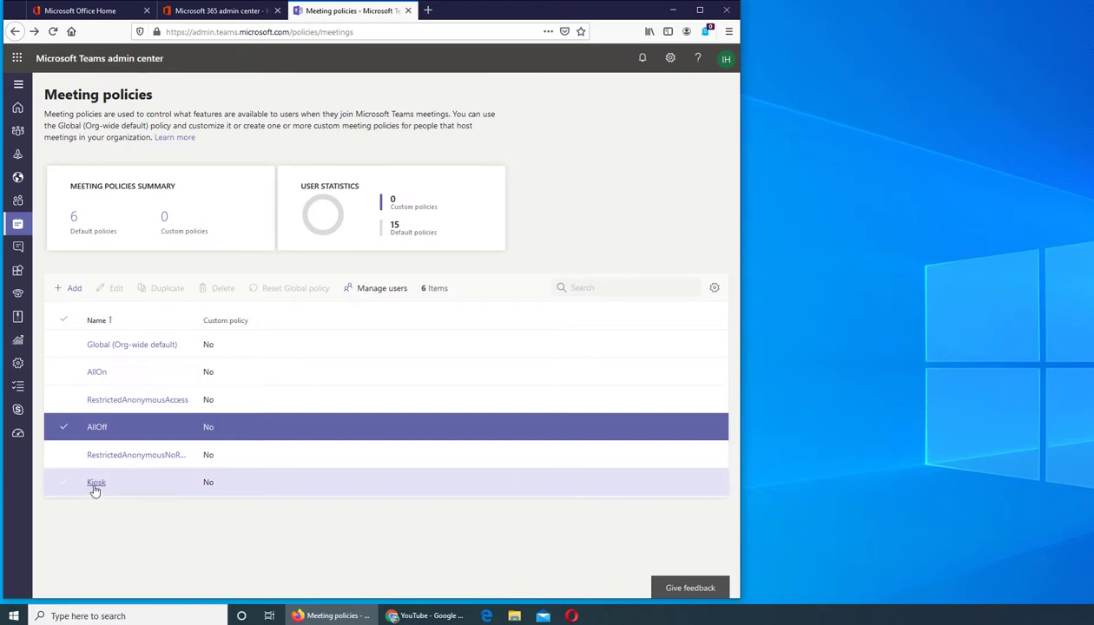
- Open the Global (Org-wide default) meeting policy to see its transcription and cloud recording settings
left_click(111, 345)
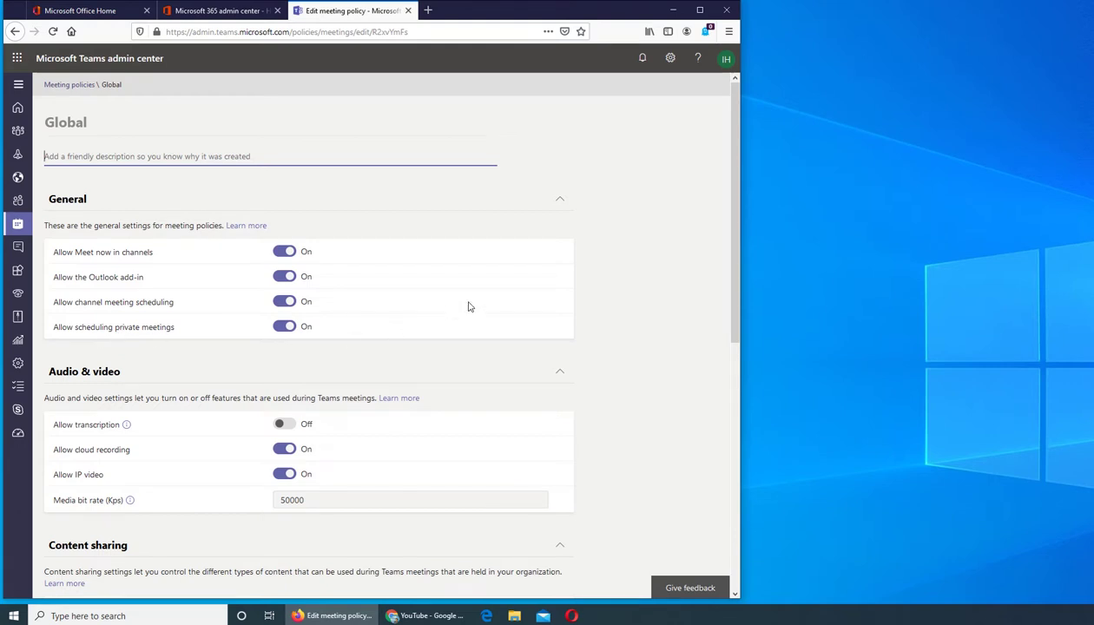
scroll(469, 304, "down", 3)
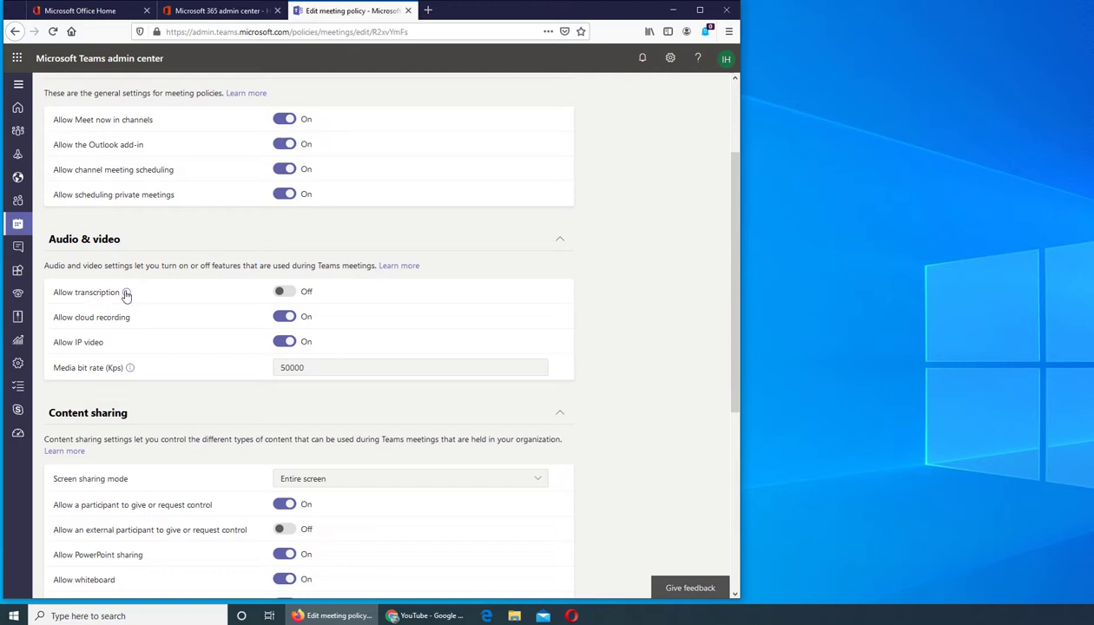
mouse_move(126, 293)
scroll(296, 378, "down", 3)
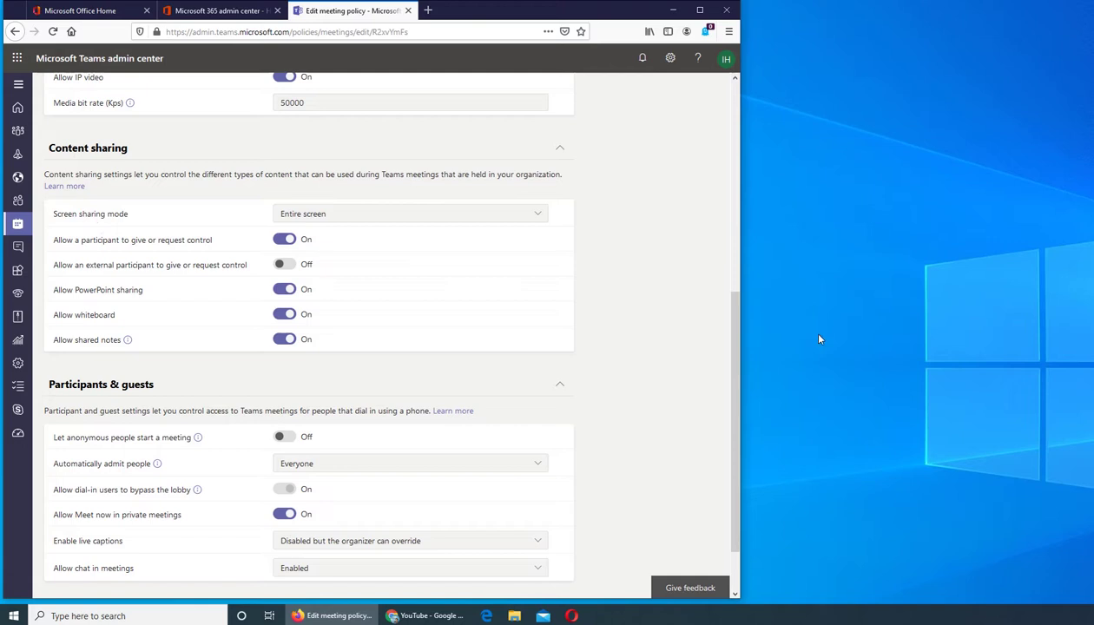
left_click(484, 217)
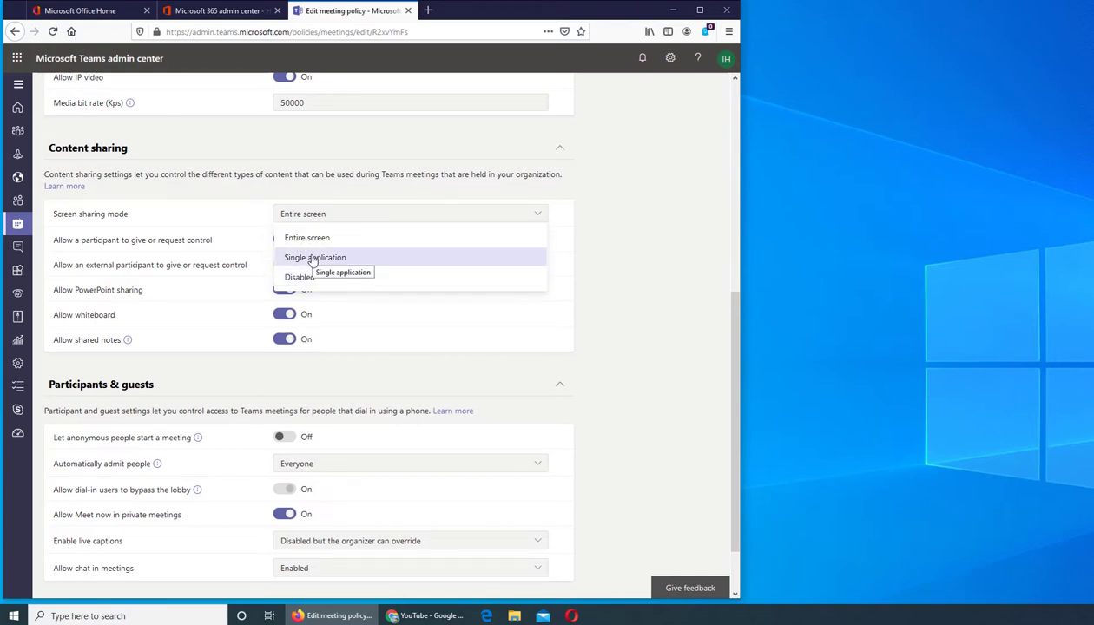
left_click(244, 223)
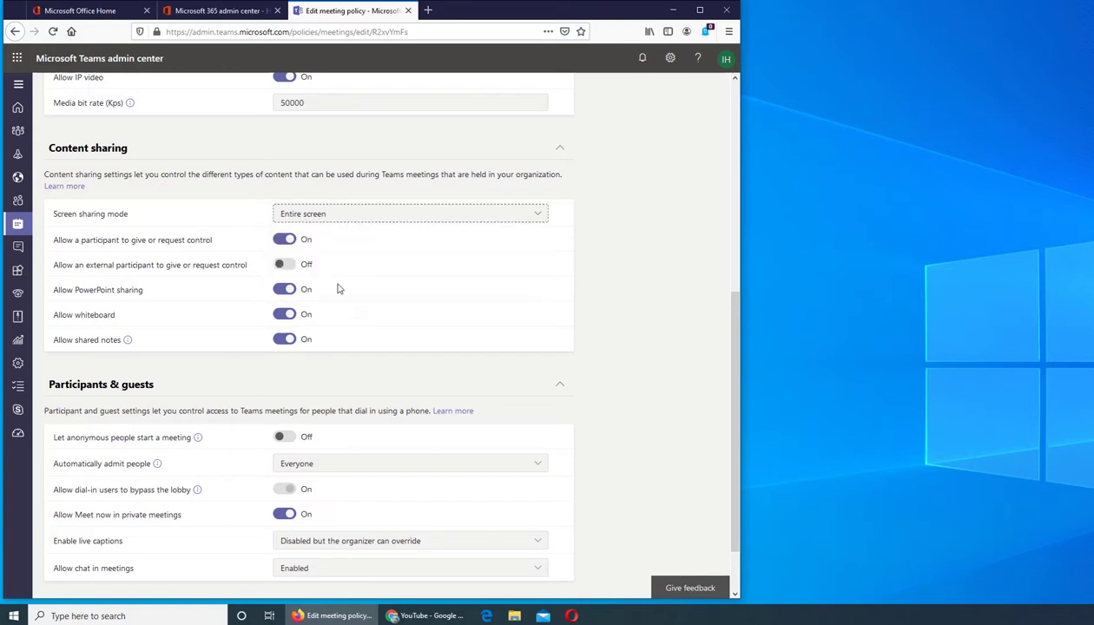
left_click(410, 615)
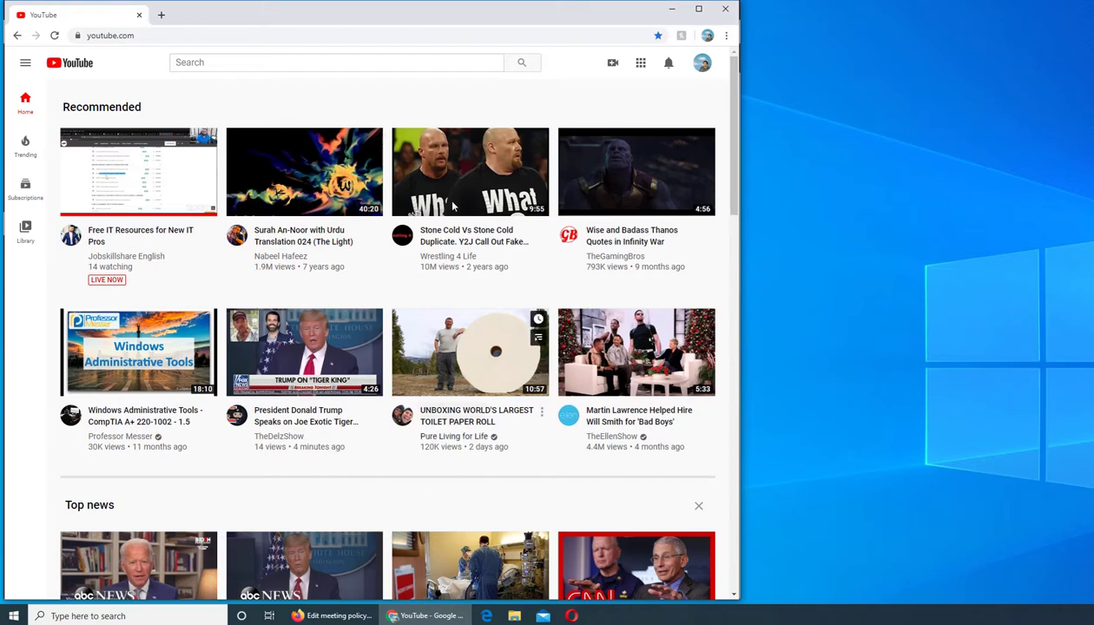
left_click(671, 9)
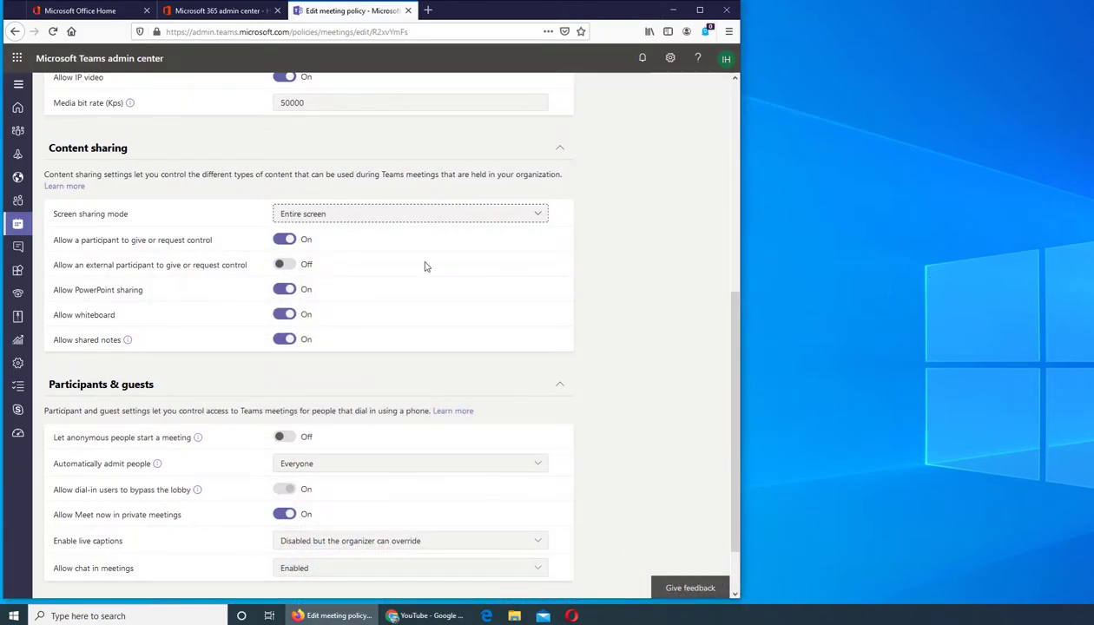
left_click(321, 218)
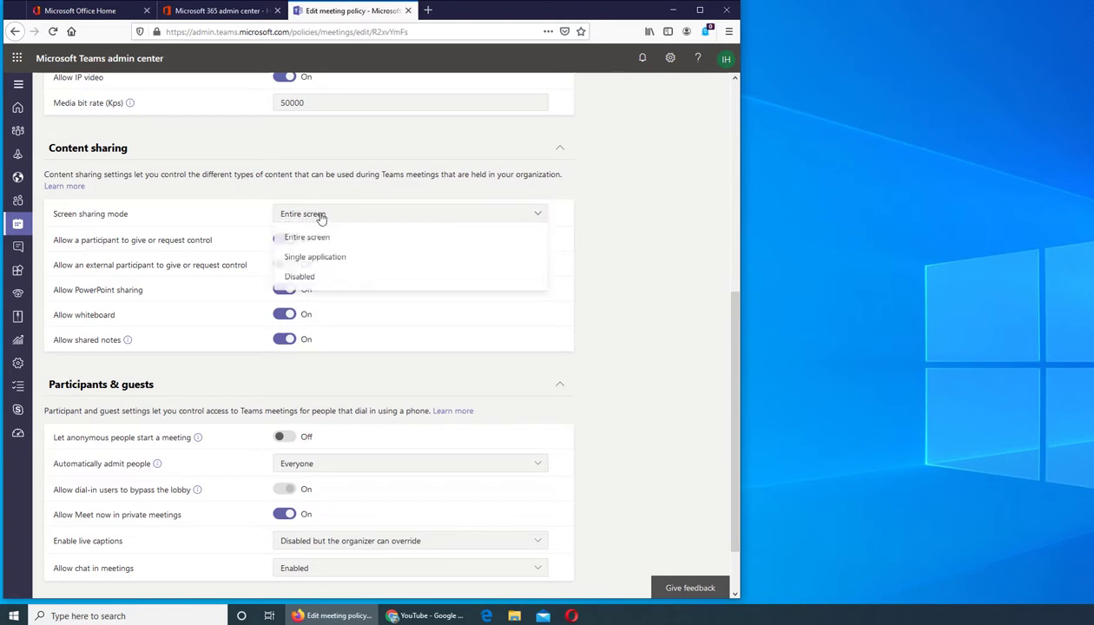
left_click(426, 191)
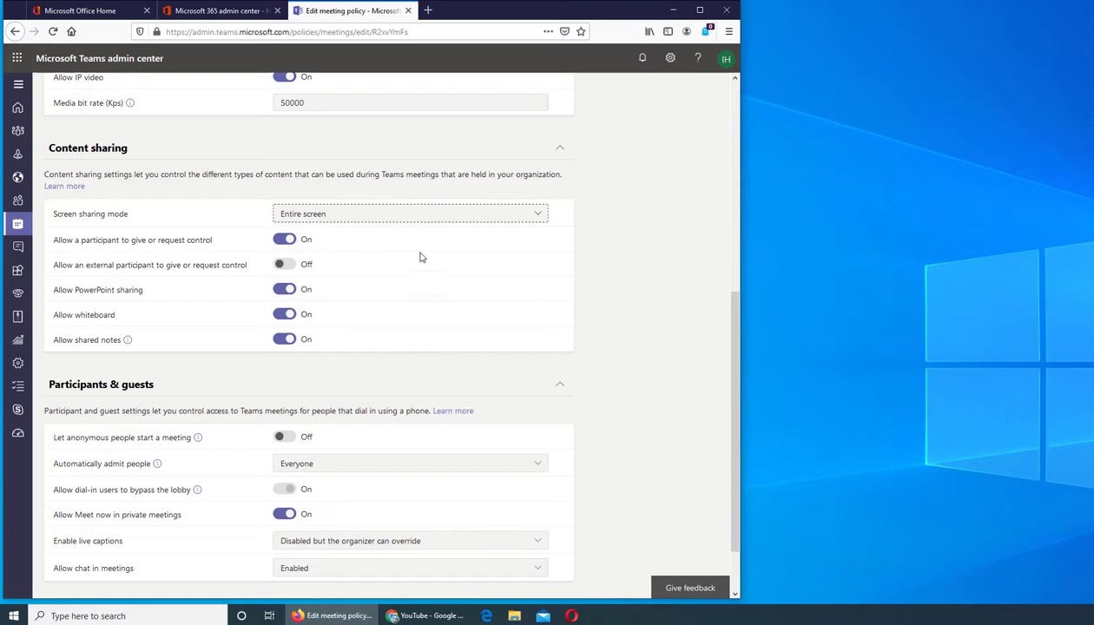
left_click(460, 216)
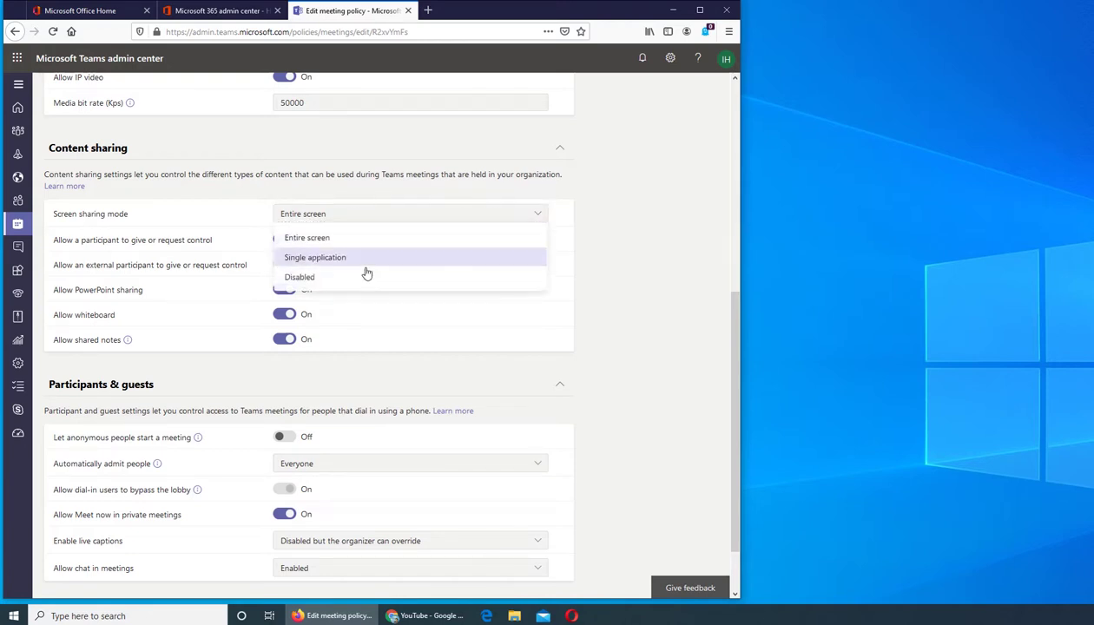
left_click(335, 260)
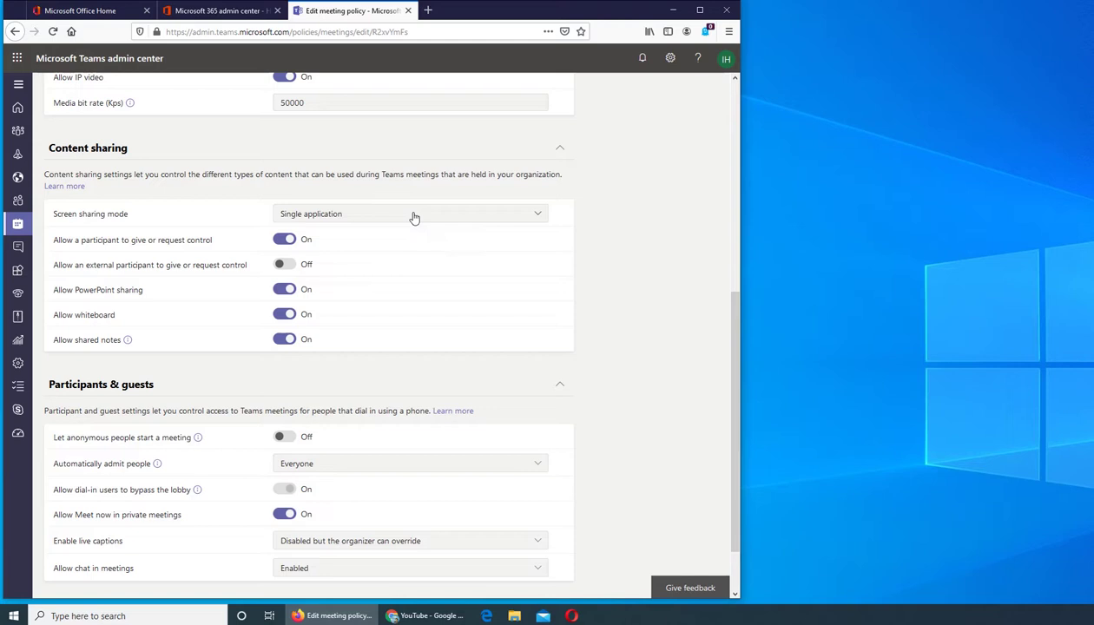
left_click(411, 215)
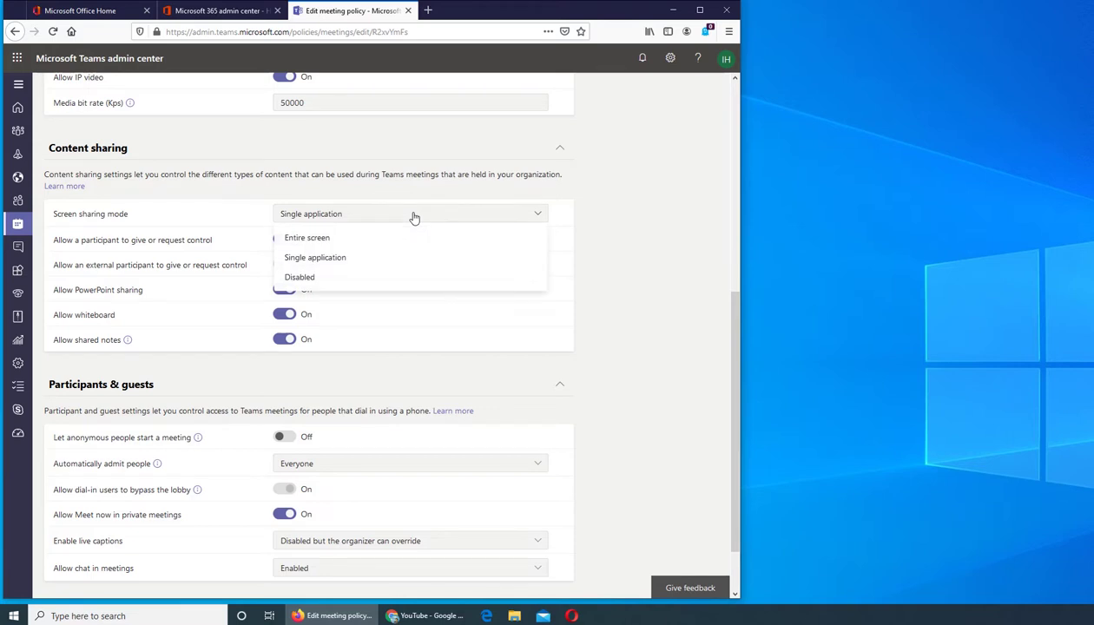
left_click(331, 240)
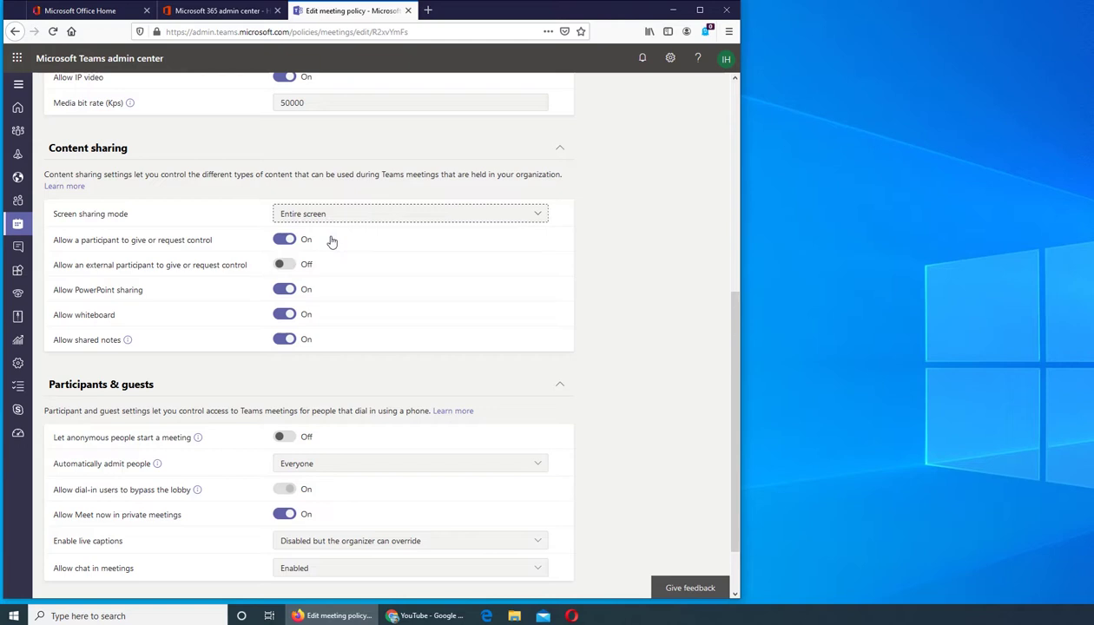
left_click(582, 249)
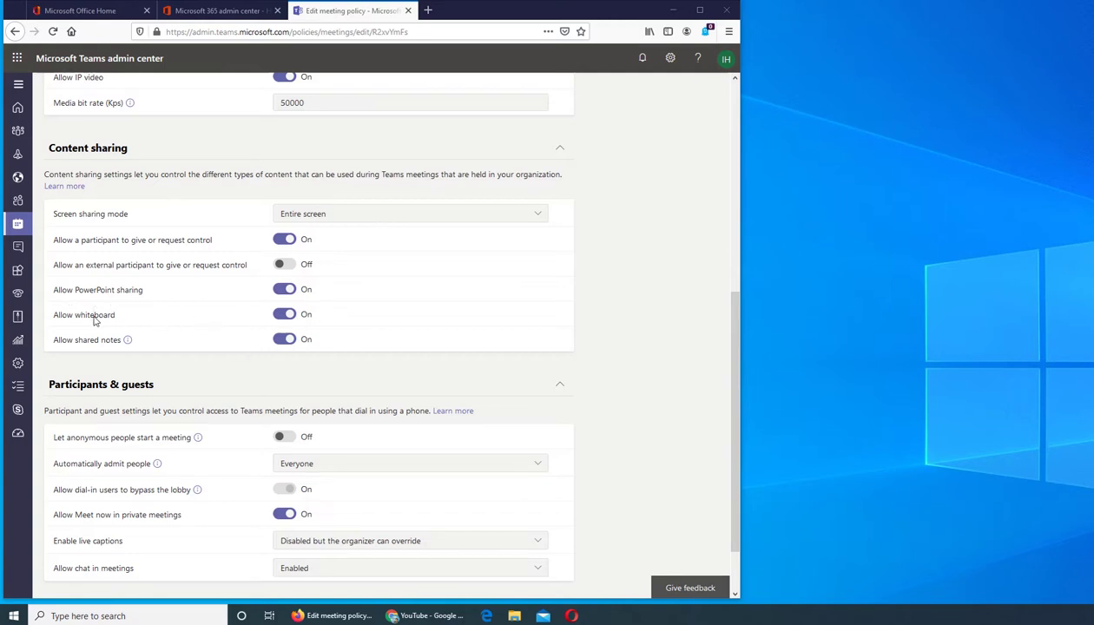
left_click(109, 12)
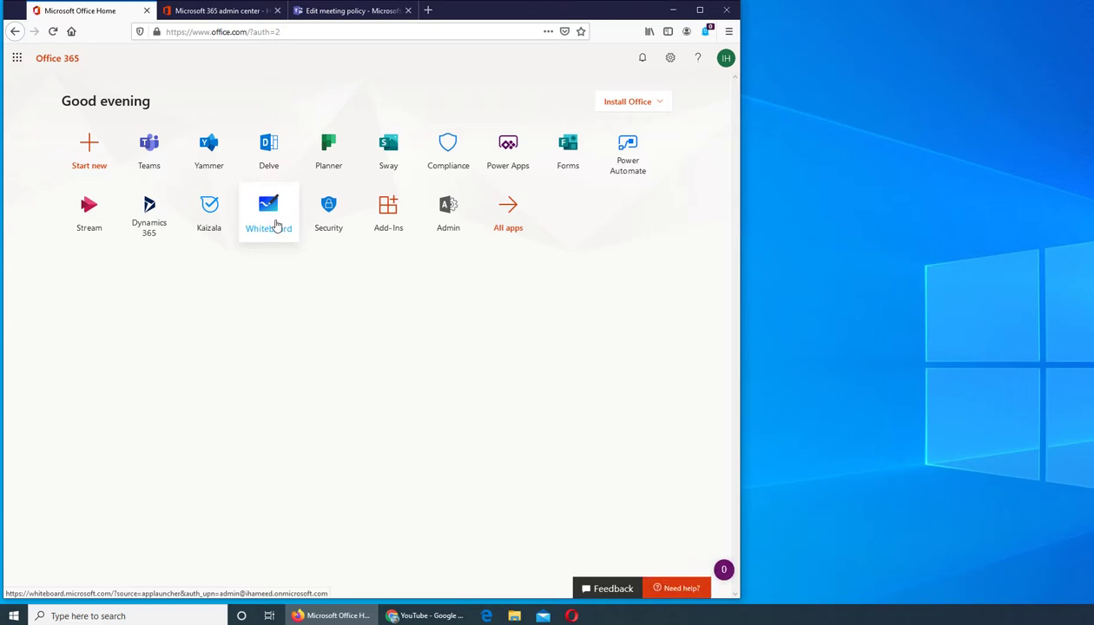
left_click(352, 10)
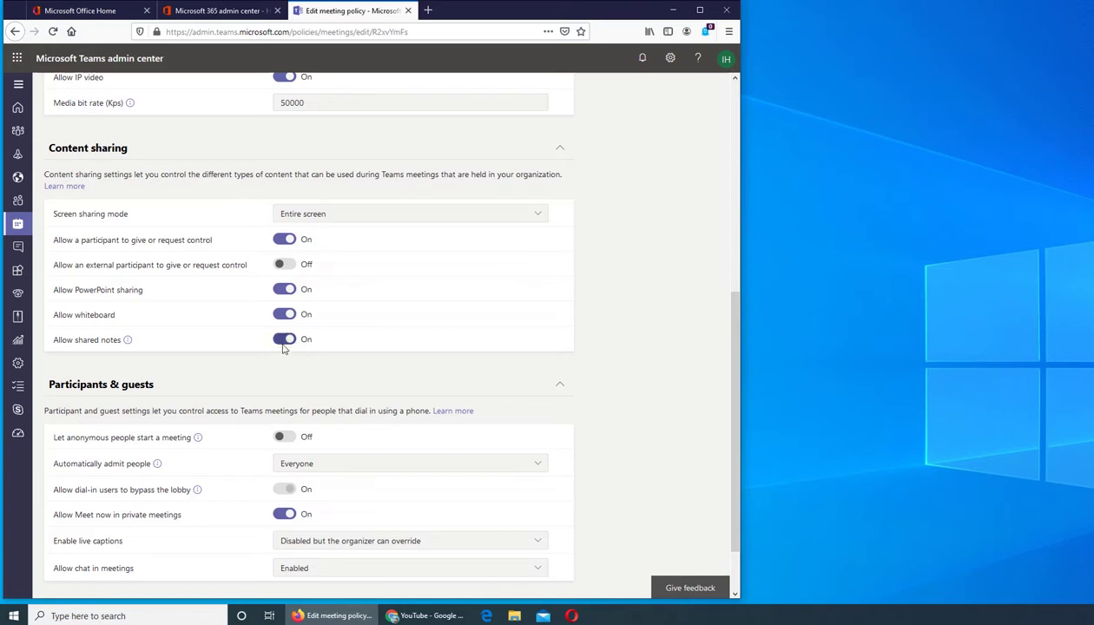
scroll(267, 308, "down", 2)
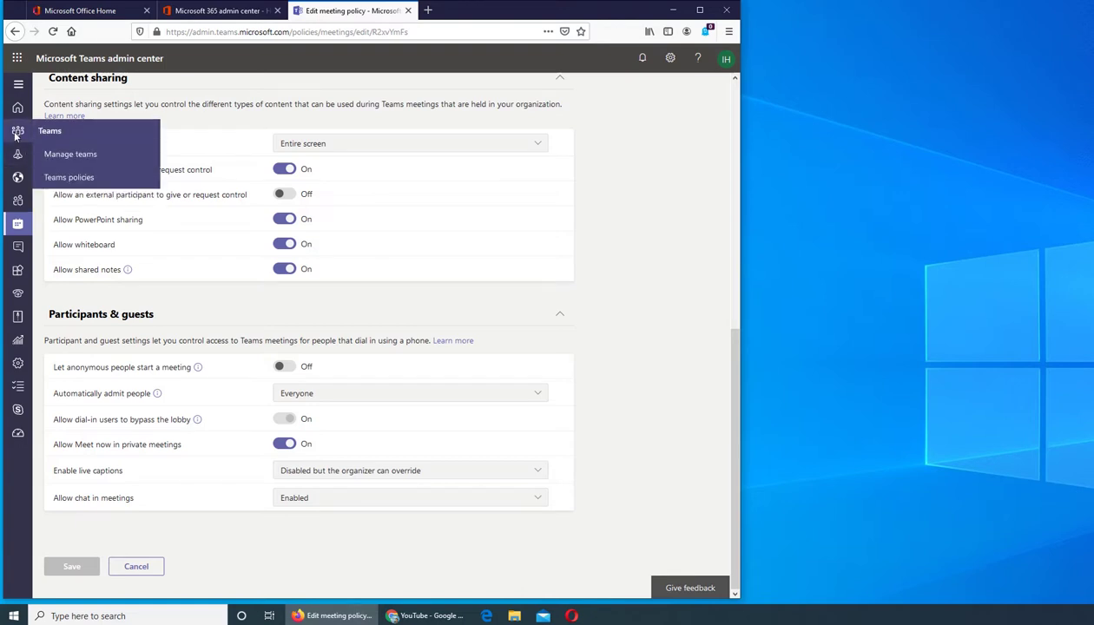
mouse_move(20, 162)
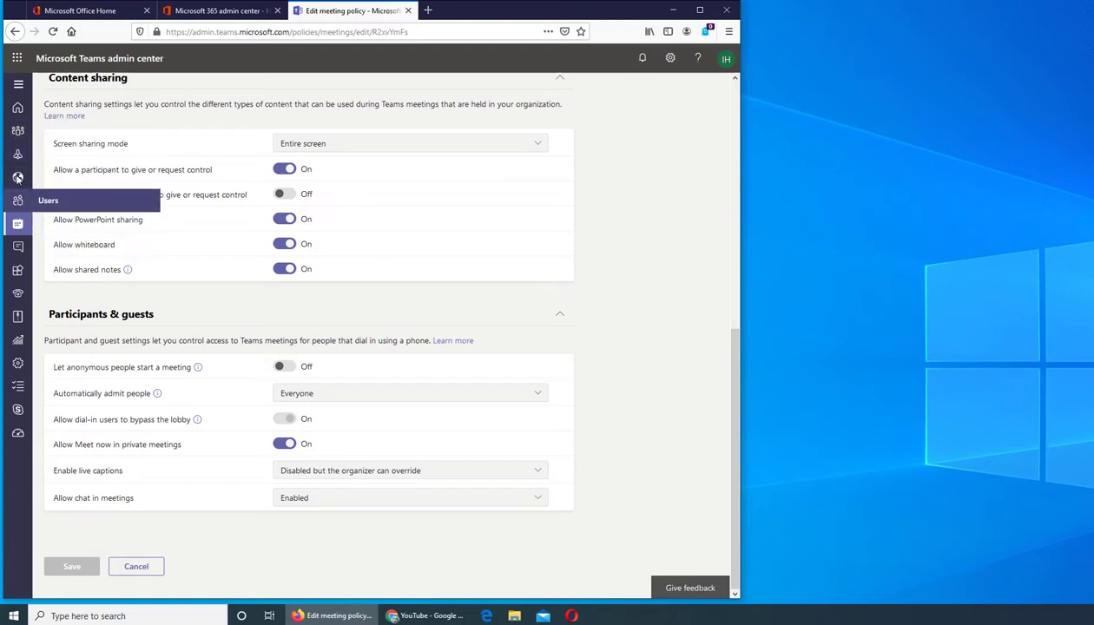
mouse_move(16, 140)
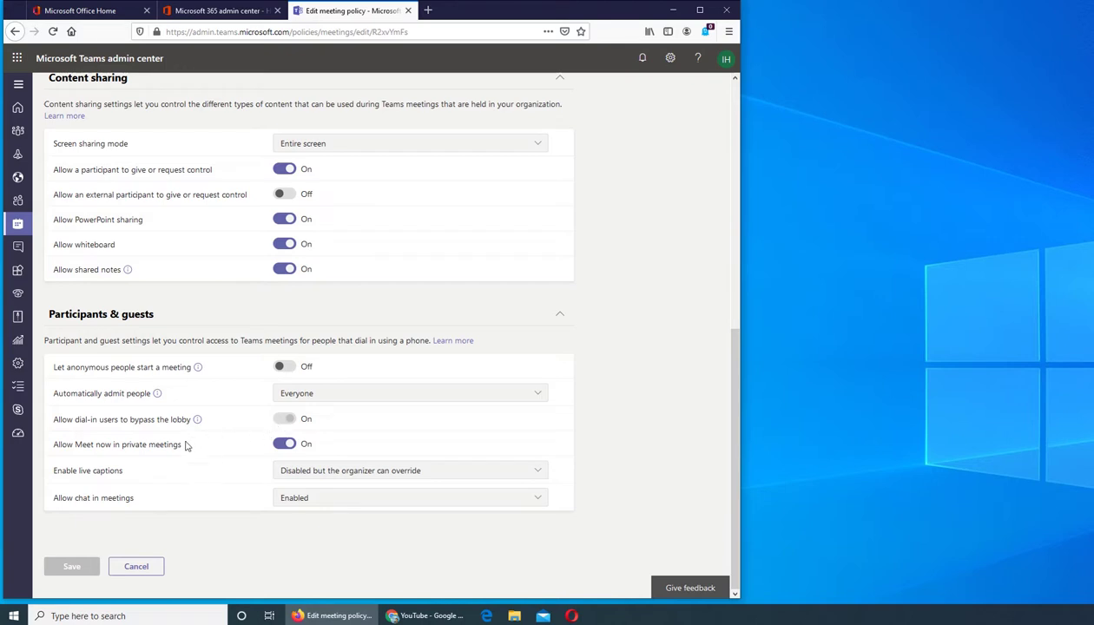
mouse_move(198, 420)
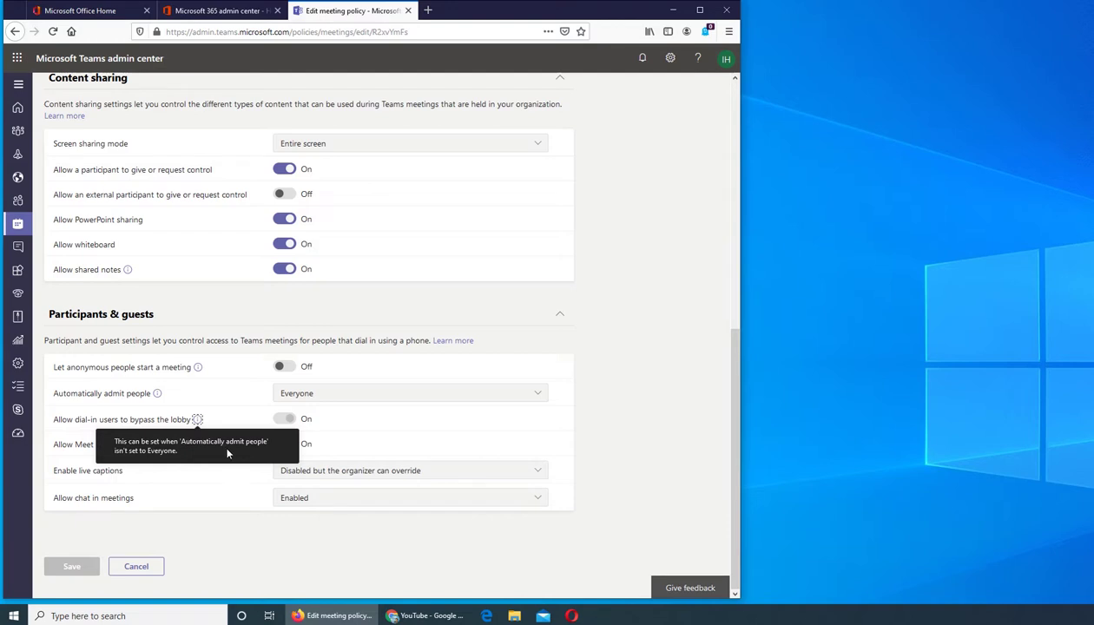
left_click(326, 395)
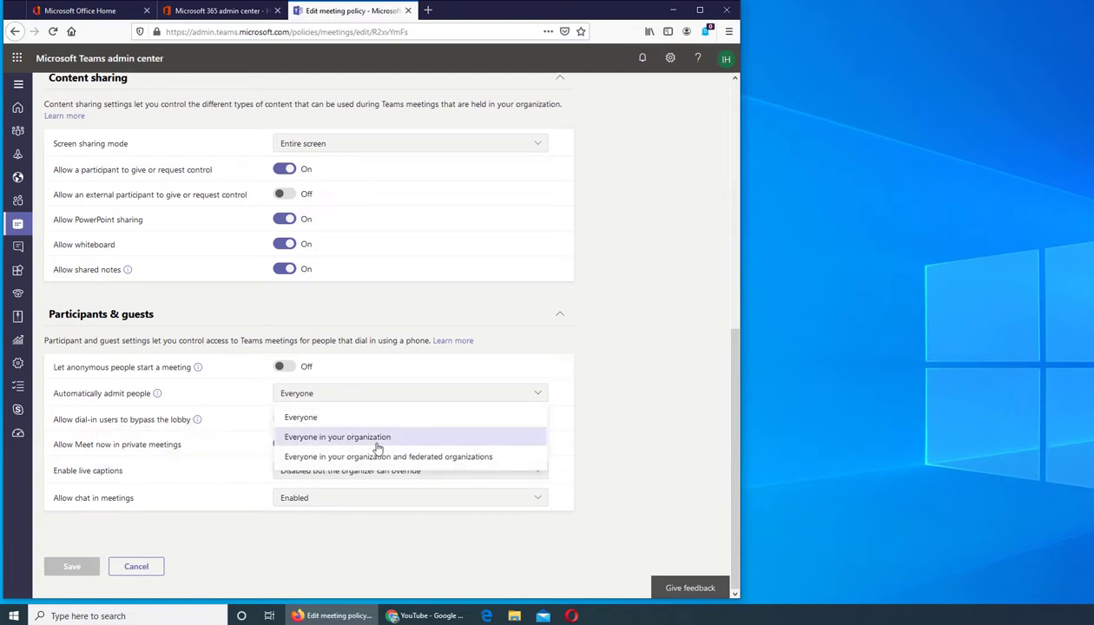
left_click(378, 438)
left_click(288, 420)
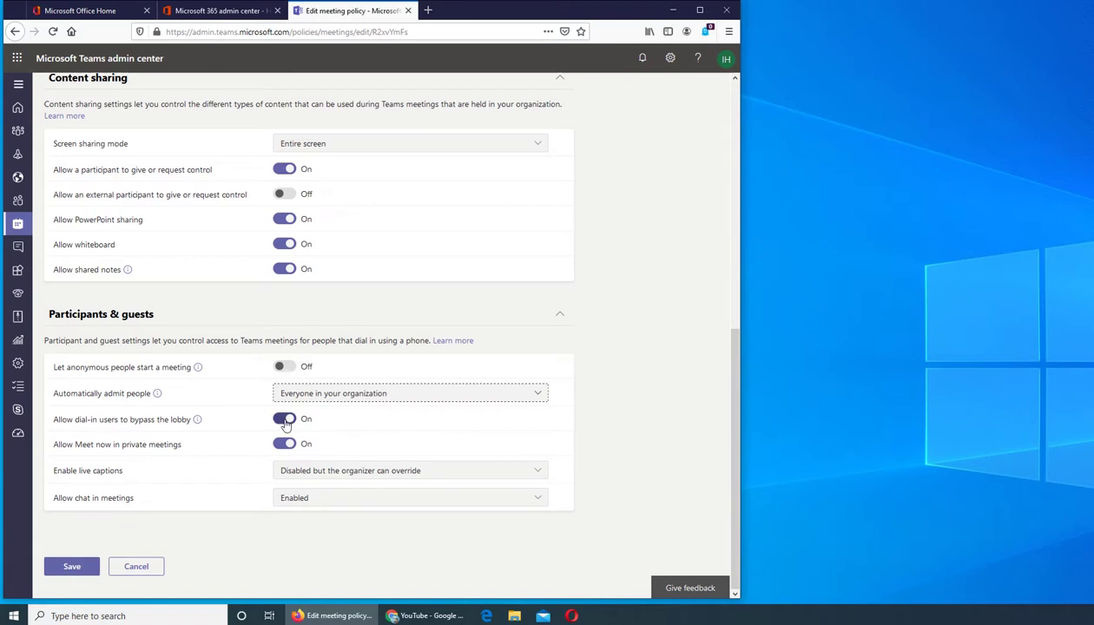
left_click(350, 397)
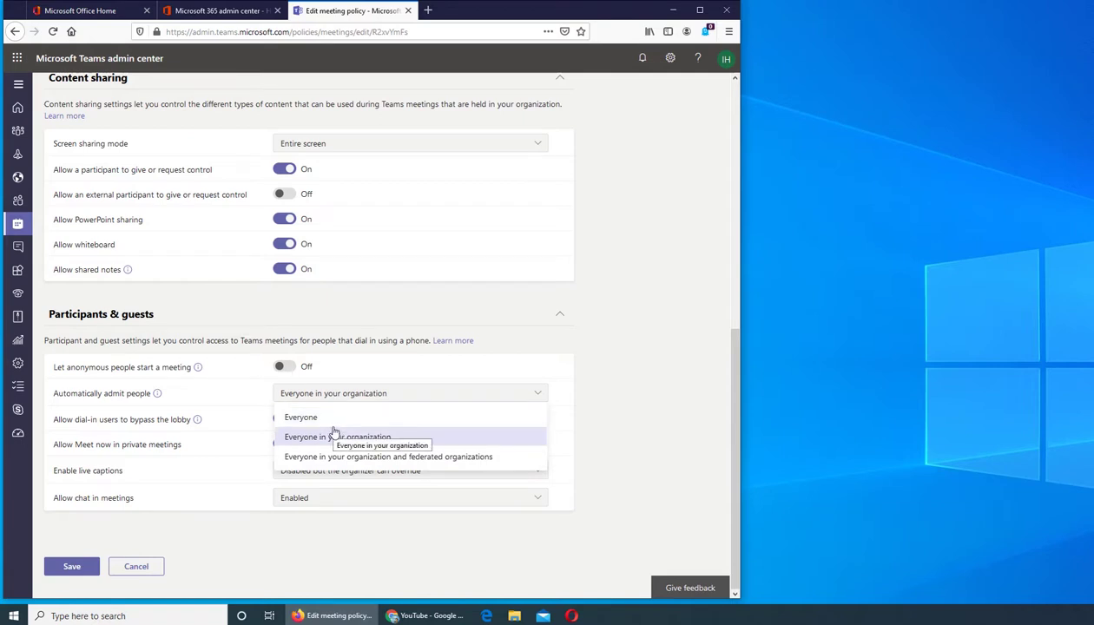
left_click(329, 420)
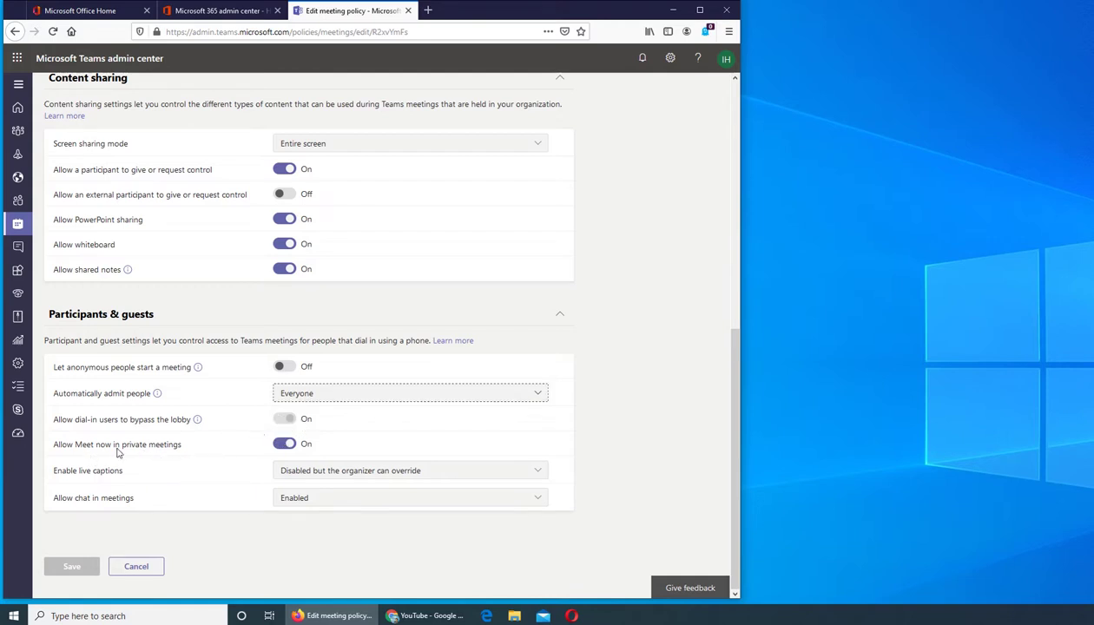
left_click_drag(74, 446, 83, 446)
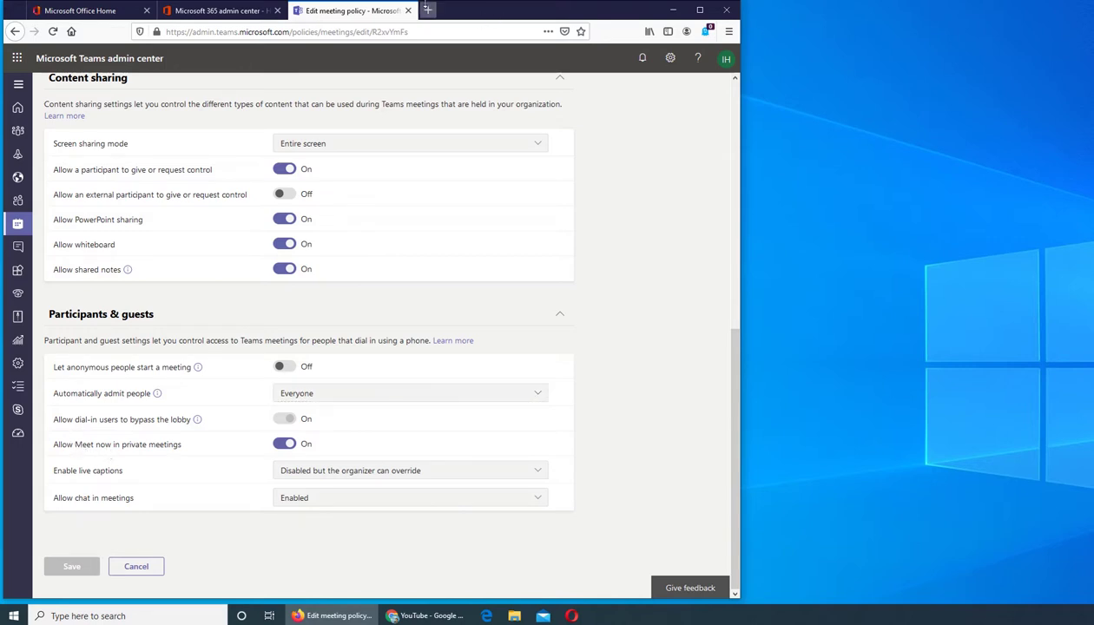
left_click(427, 10)
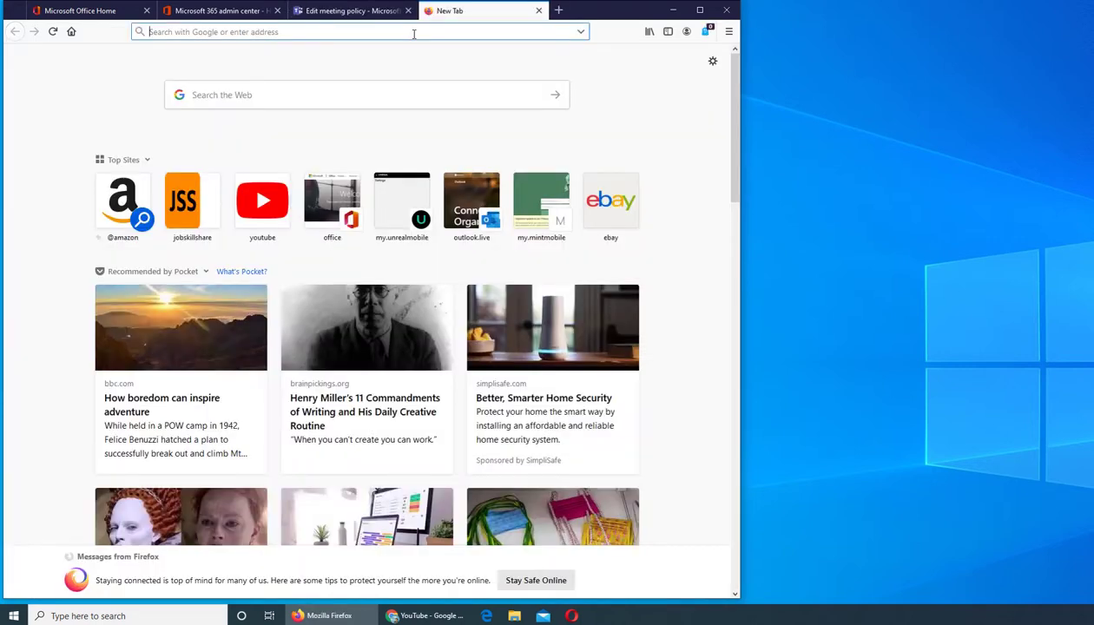
type("meet now teams")
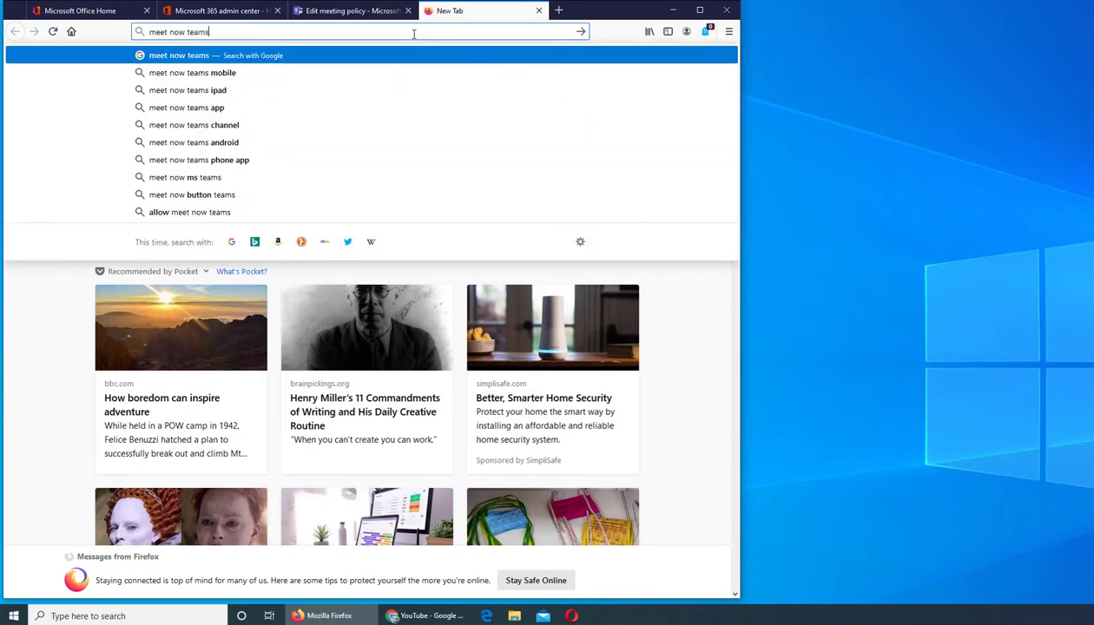
key("Return")
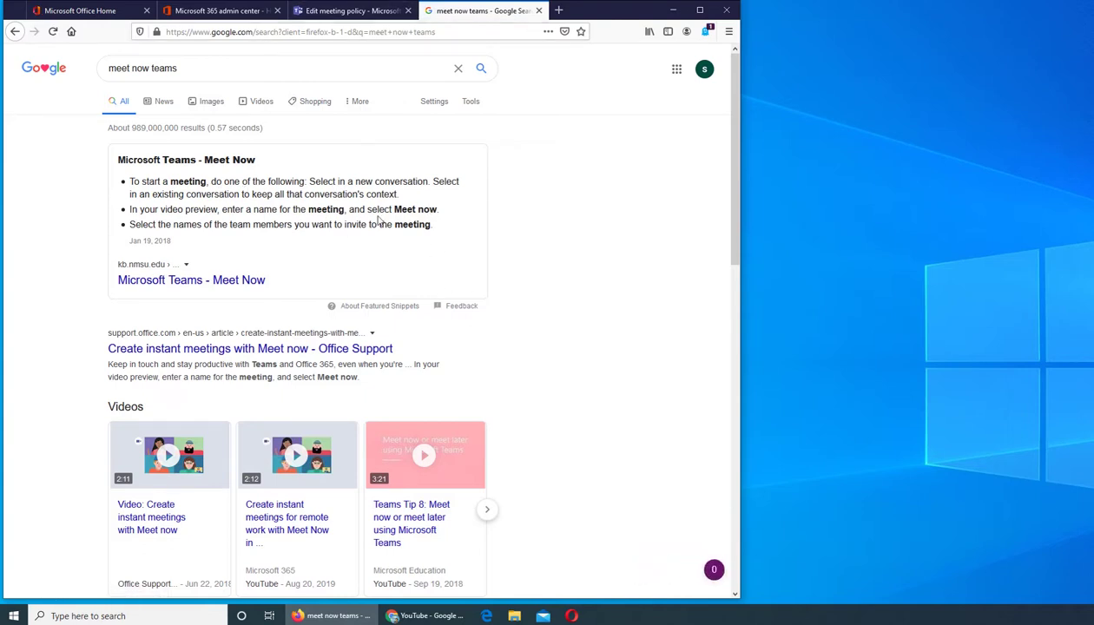
left_click(538, 10)
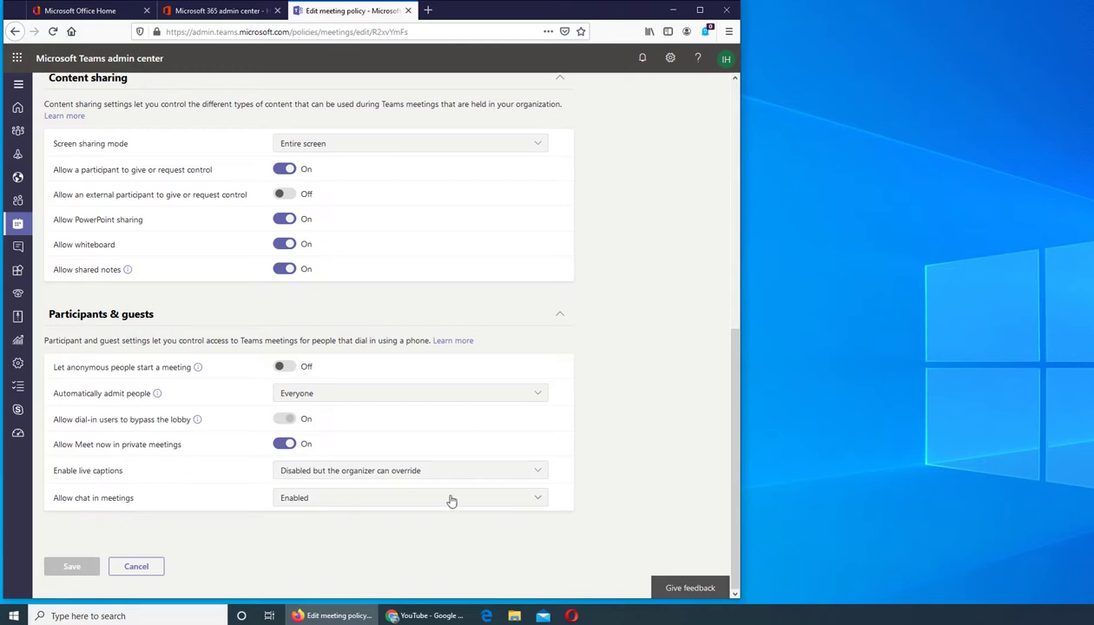
- Check the organization-wide Meeting settings, where anonymous users are allowed to join meetings
scroll(443, 547, "up", 5)
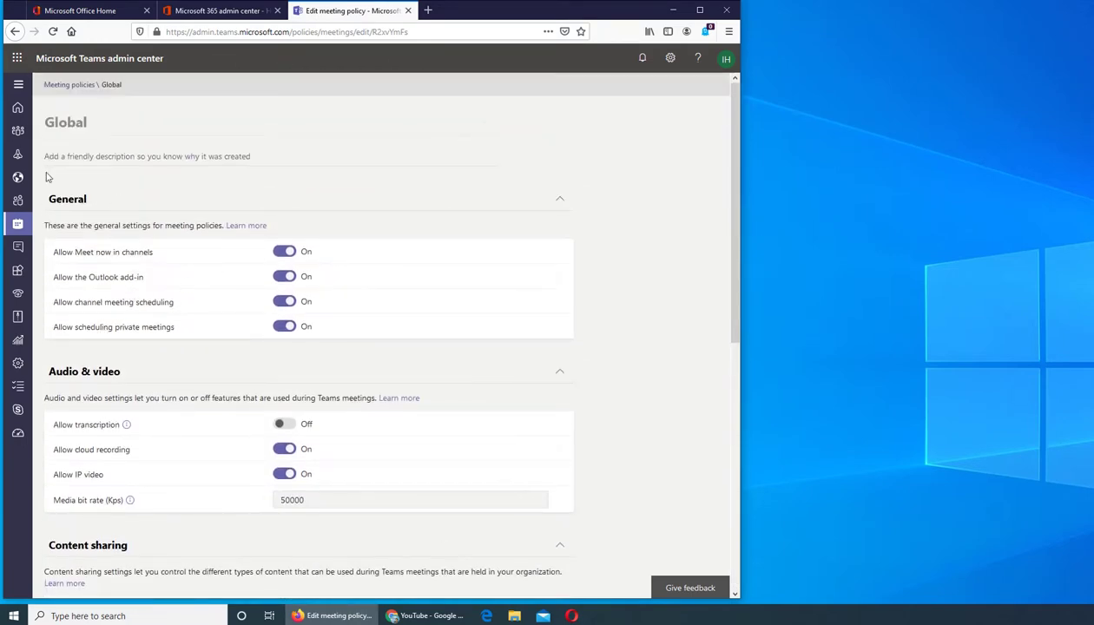
mouse_move(17, 226)
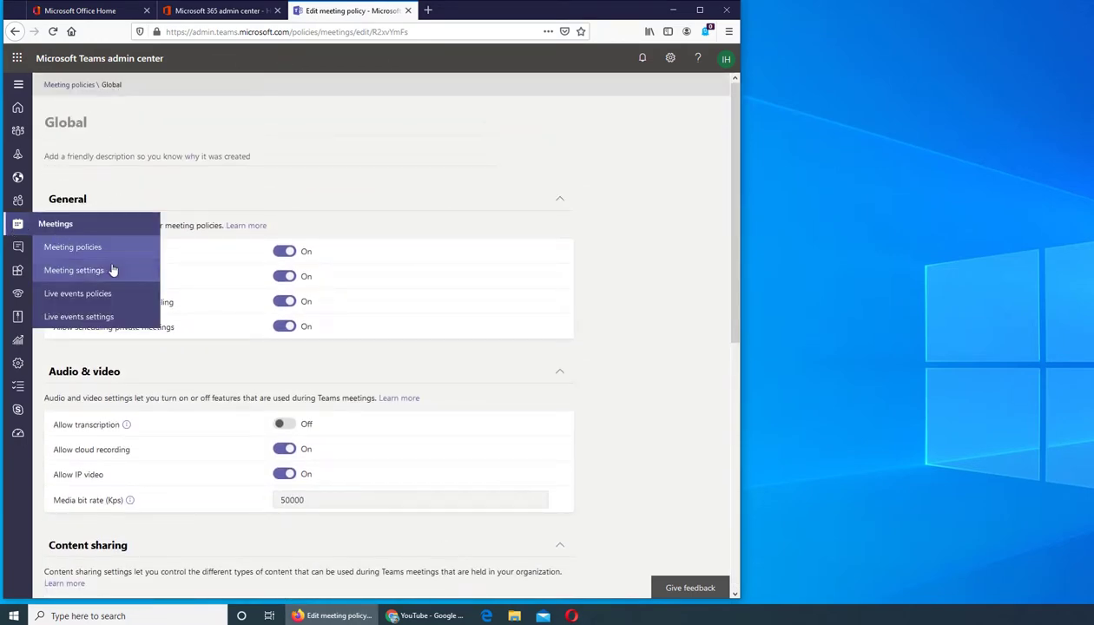
left_click(74, 270)
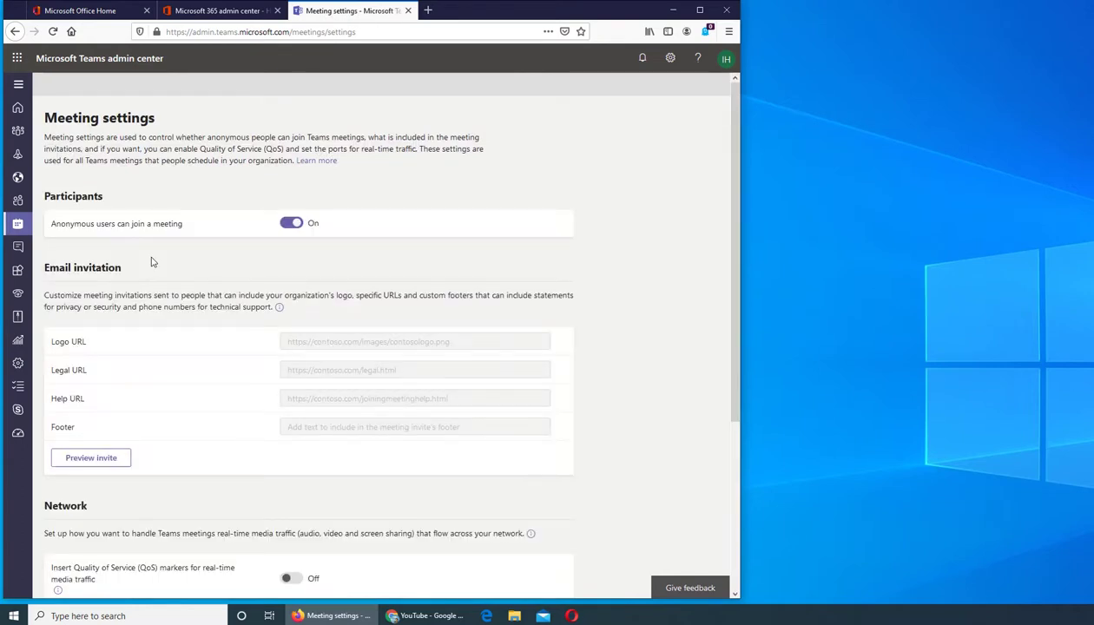
- Return to the Meeting policies list through the Meetings navigation
mouse_move(18, 225)
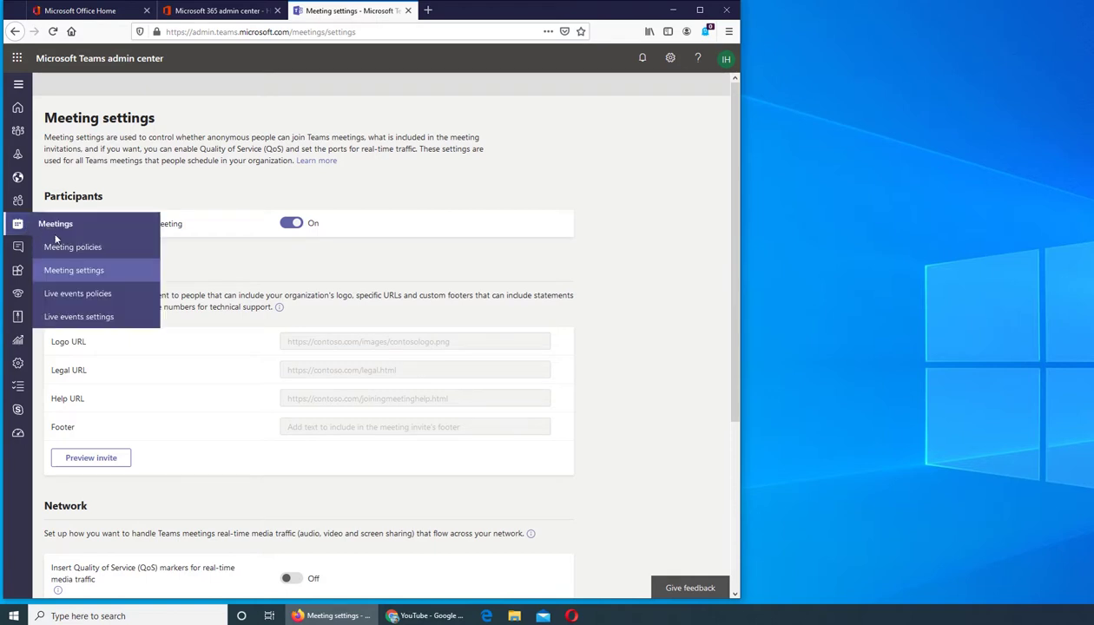
left_click(66, 249)
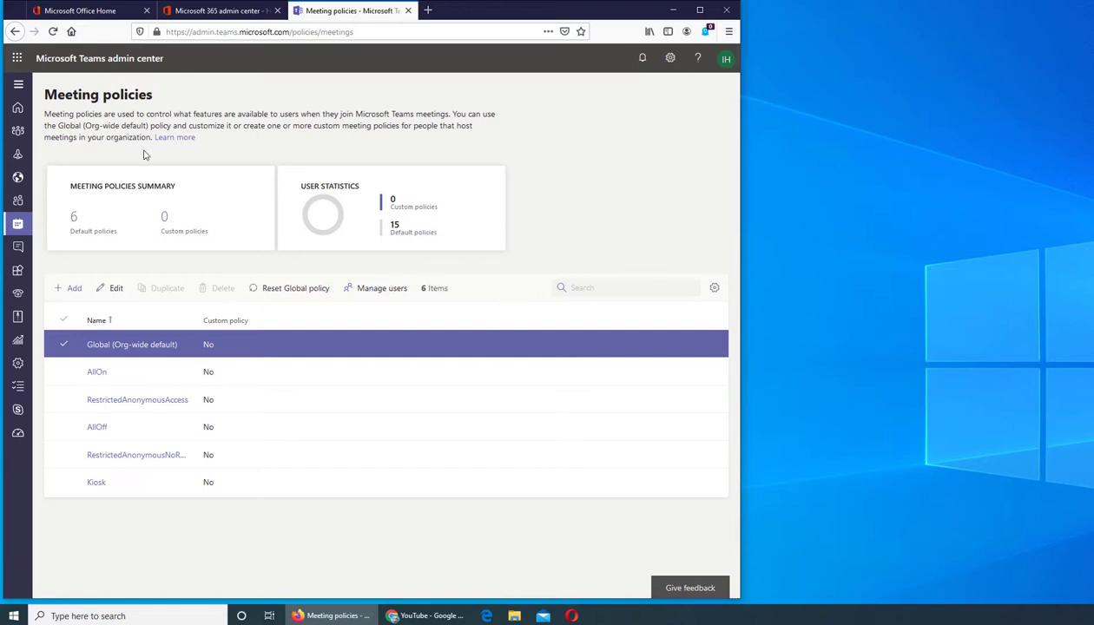
mouse_move(22, 232)
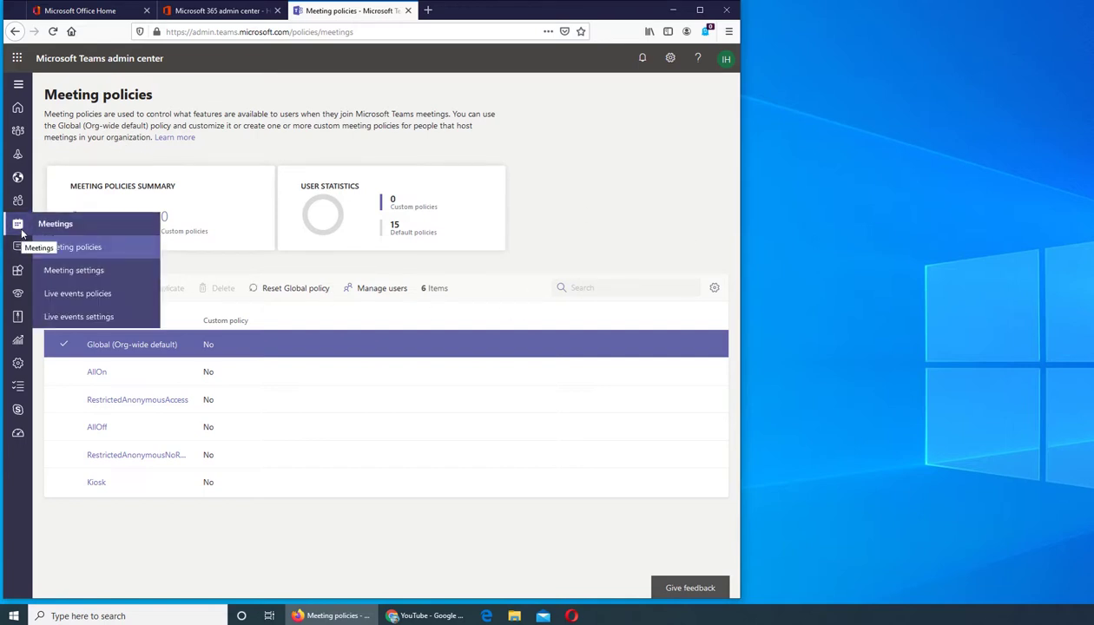